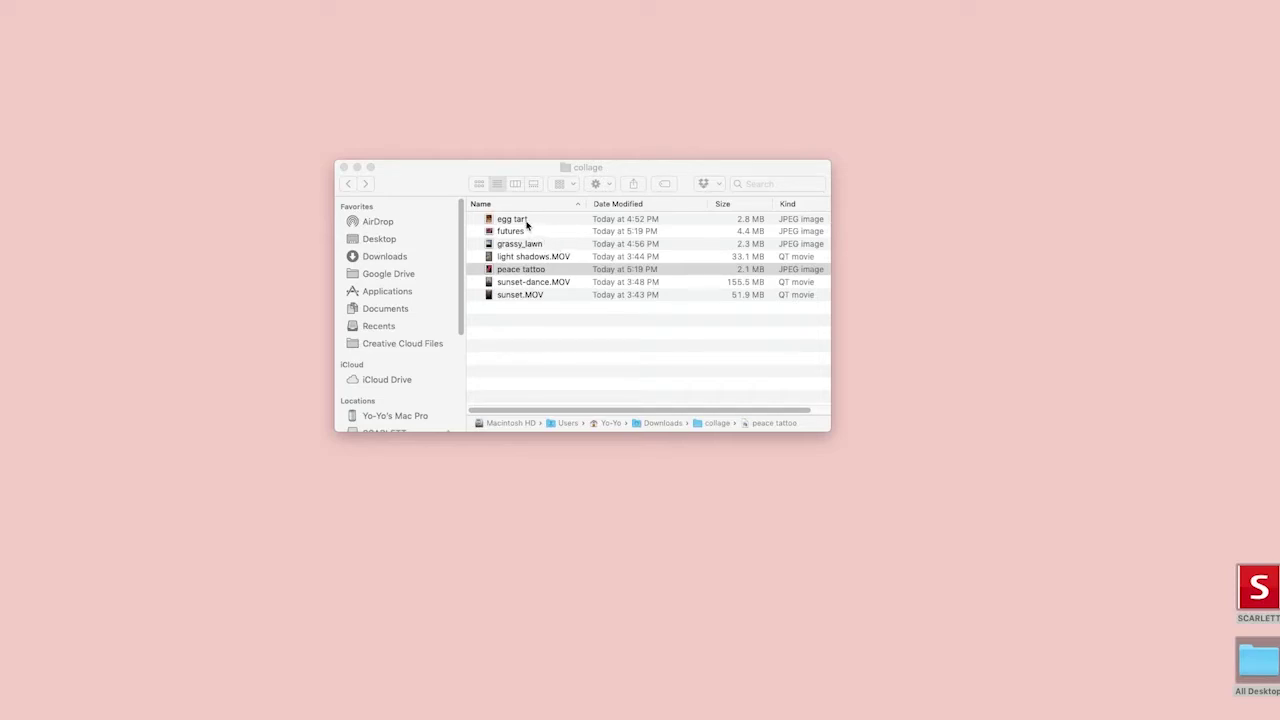
- Quick Look the futures and egg tart photos in the collage folder
left_click(588, 186)
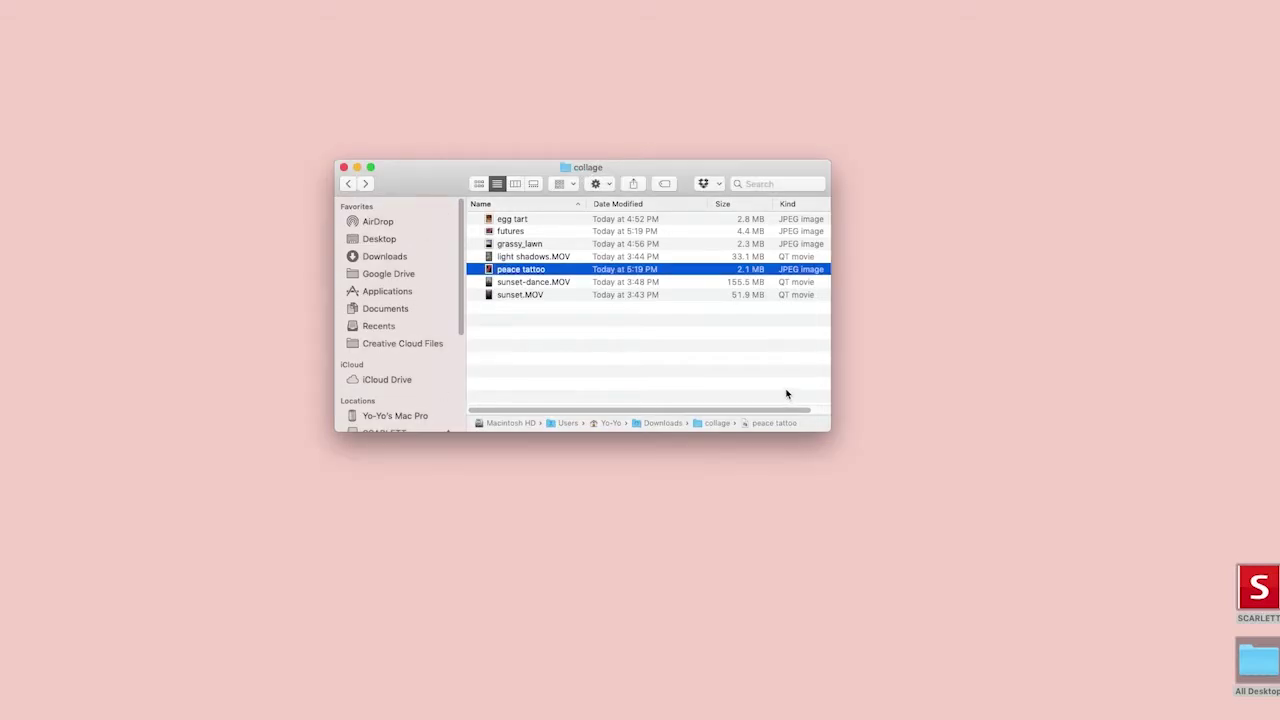
left_click(514, 232)
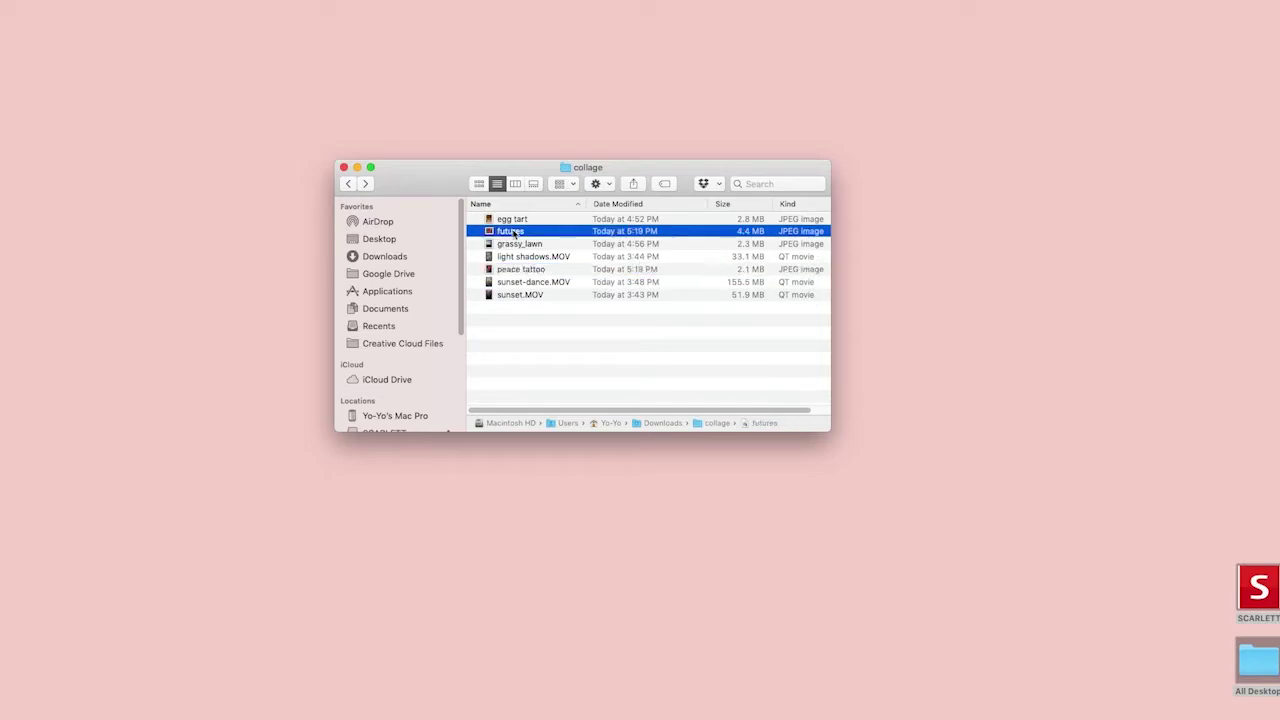
key("space")
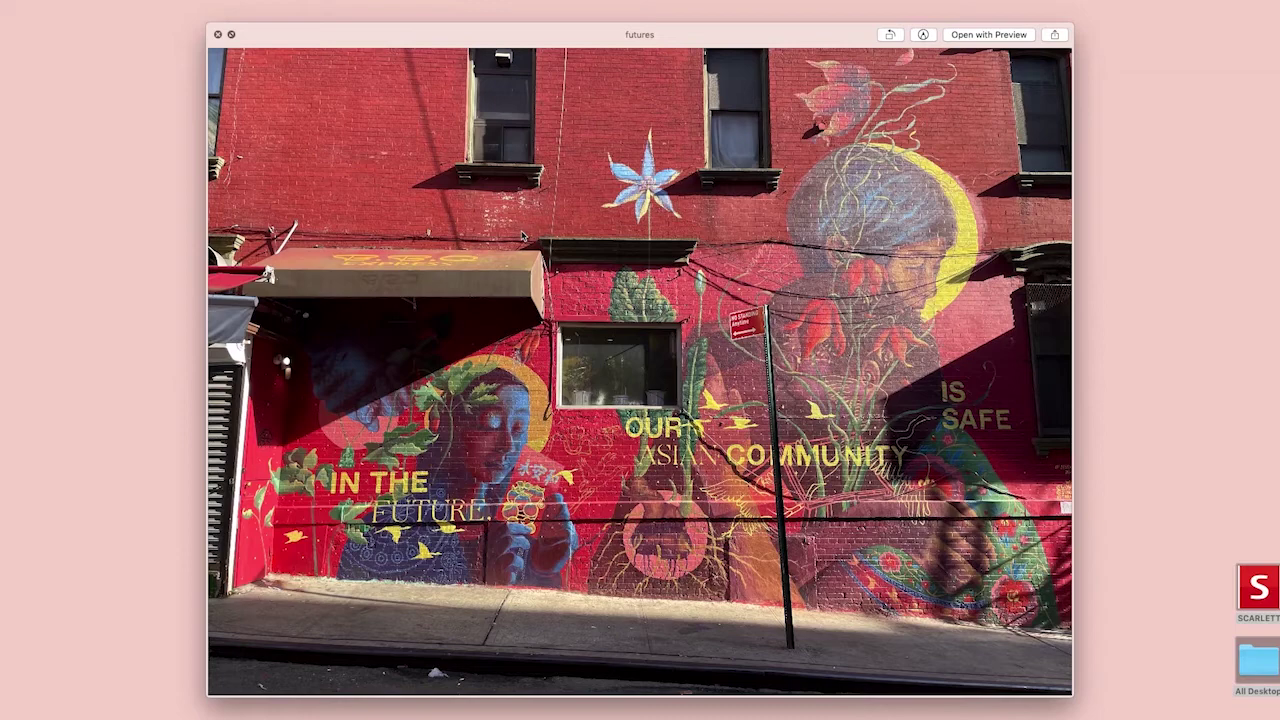
key("Up")
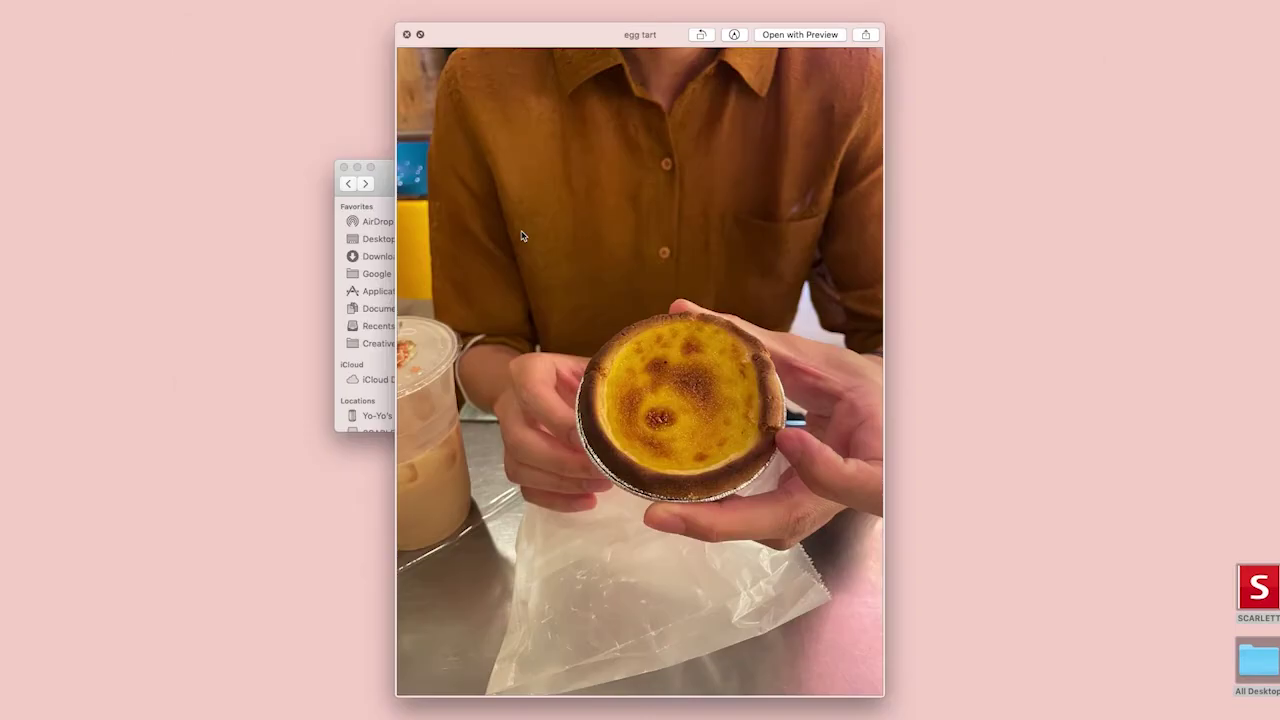
key("space")
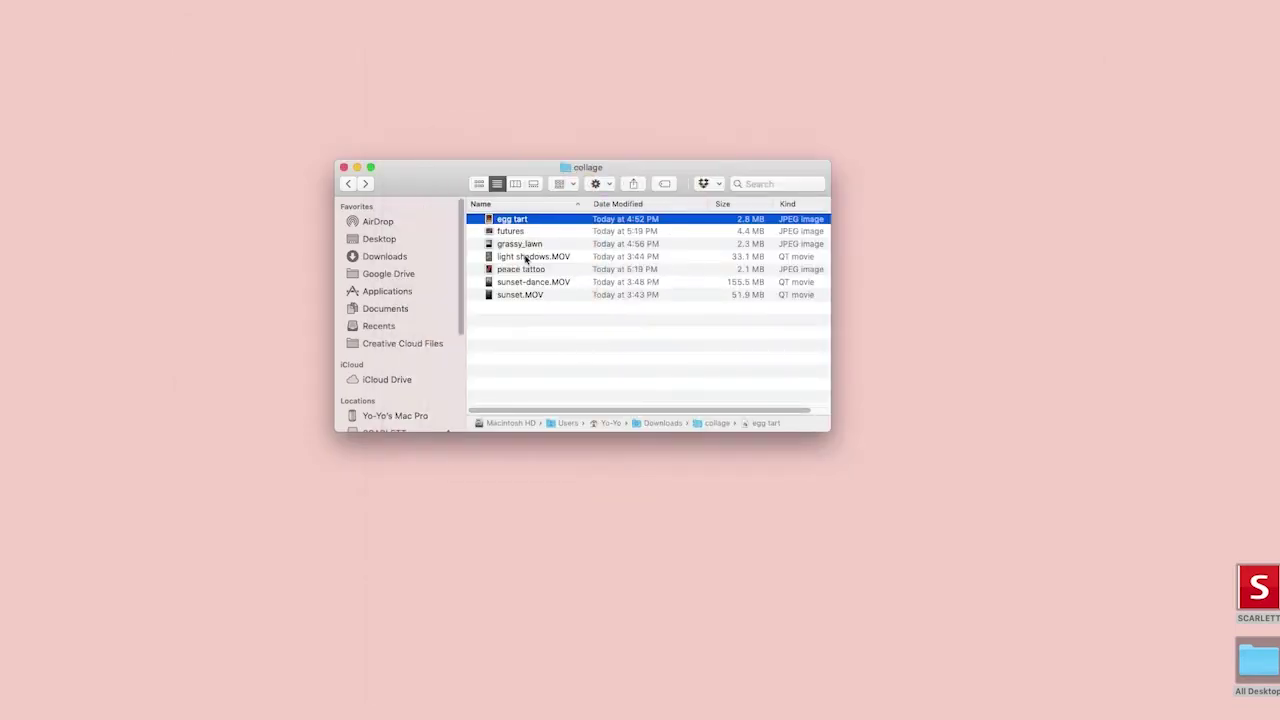
- Preview the light shadows.MOV and sunset-dance.MOV clips, then close the previews
left_click(525, 257)
key("space")
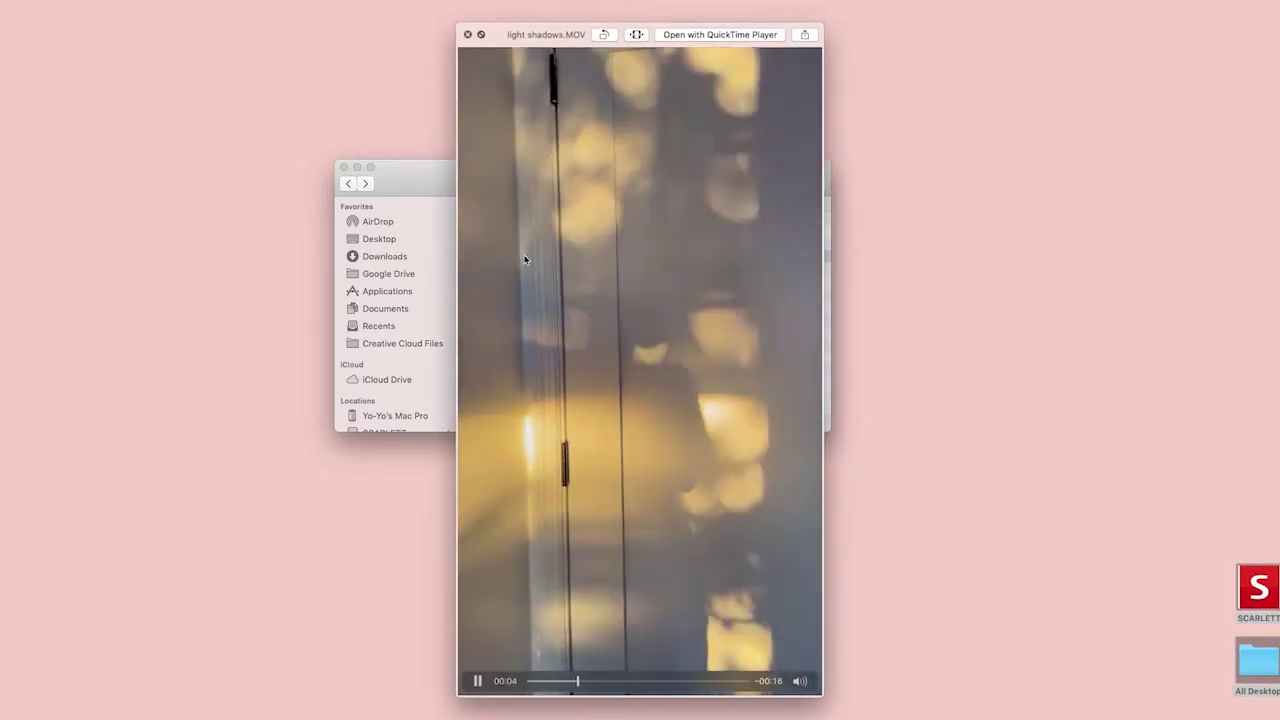
key("space")
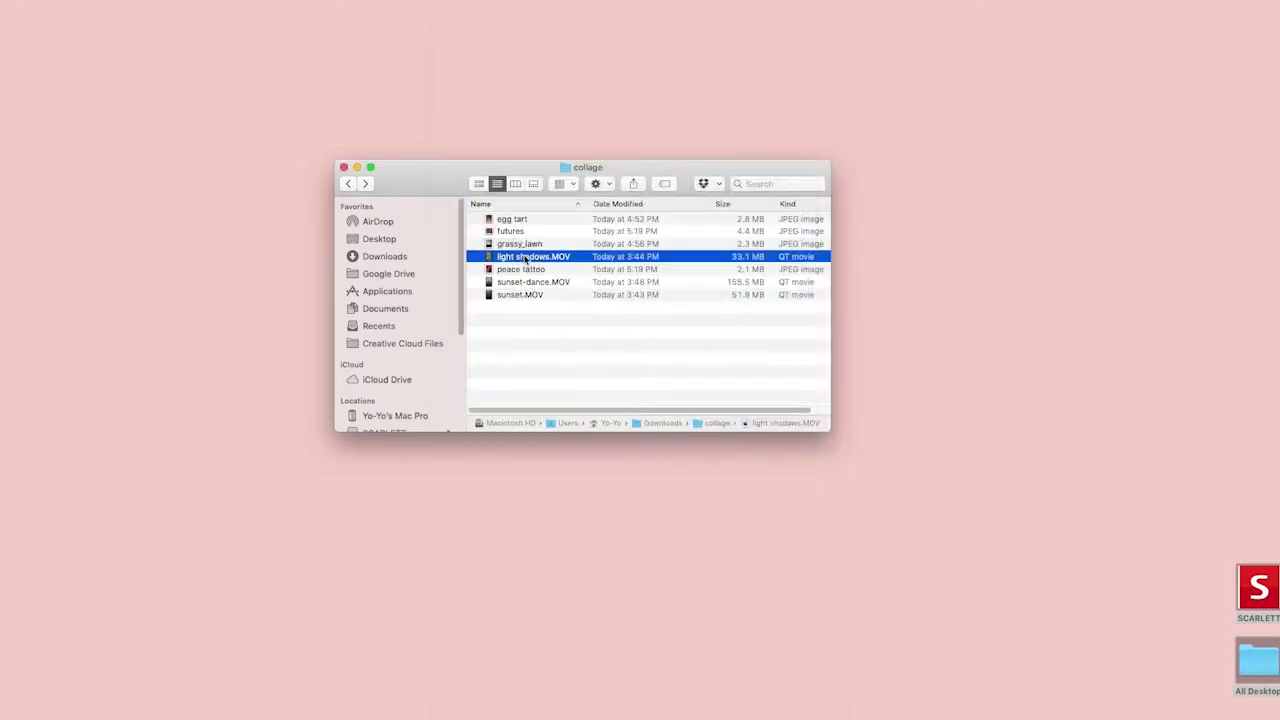
key("Down")
key("Down")
key("space")
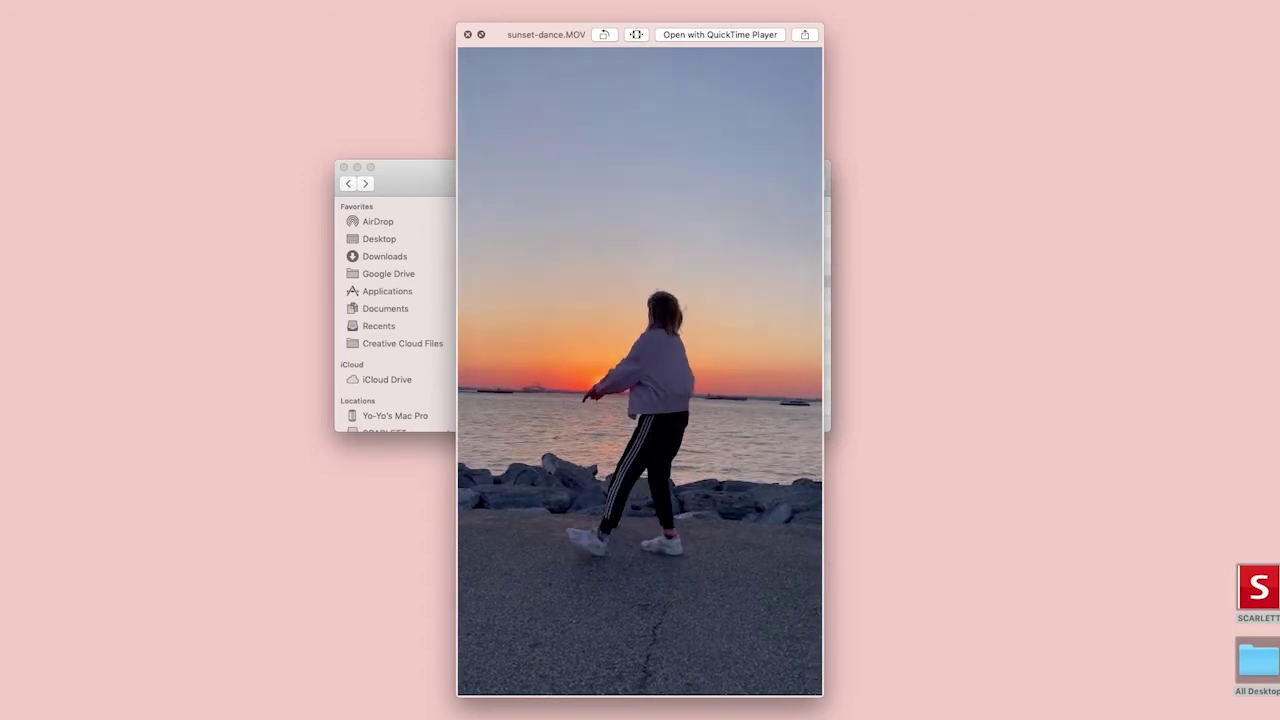
key("space")
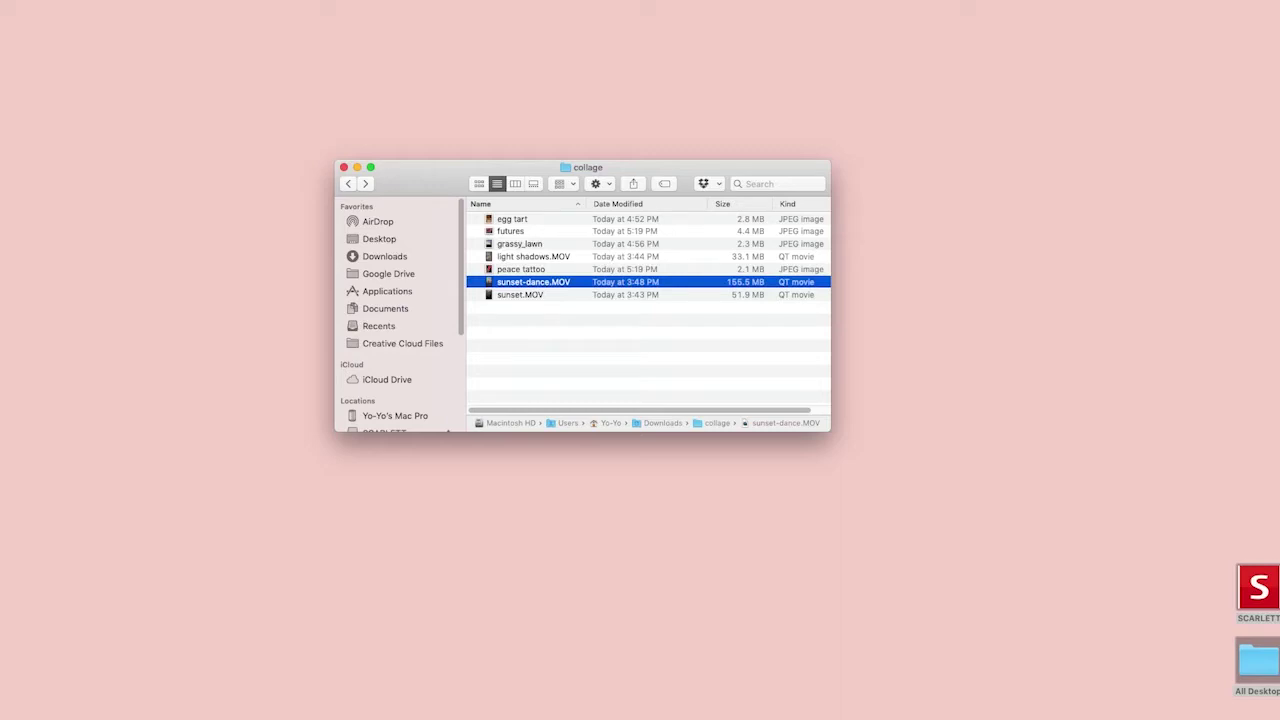
- Launch Zoom from the Dock and nudge its window into place
mouse_move(840, 695)
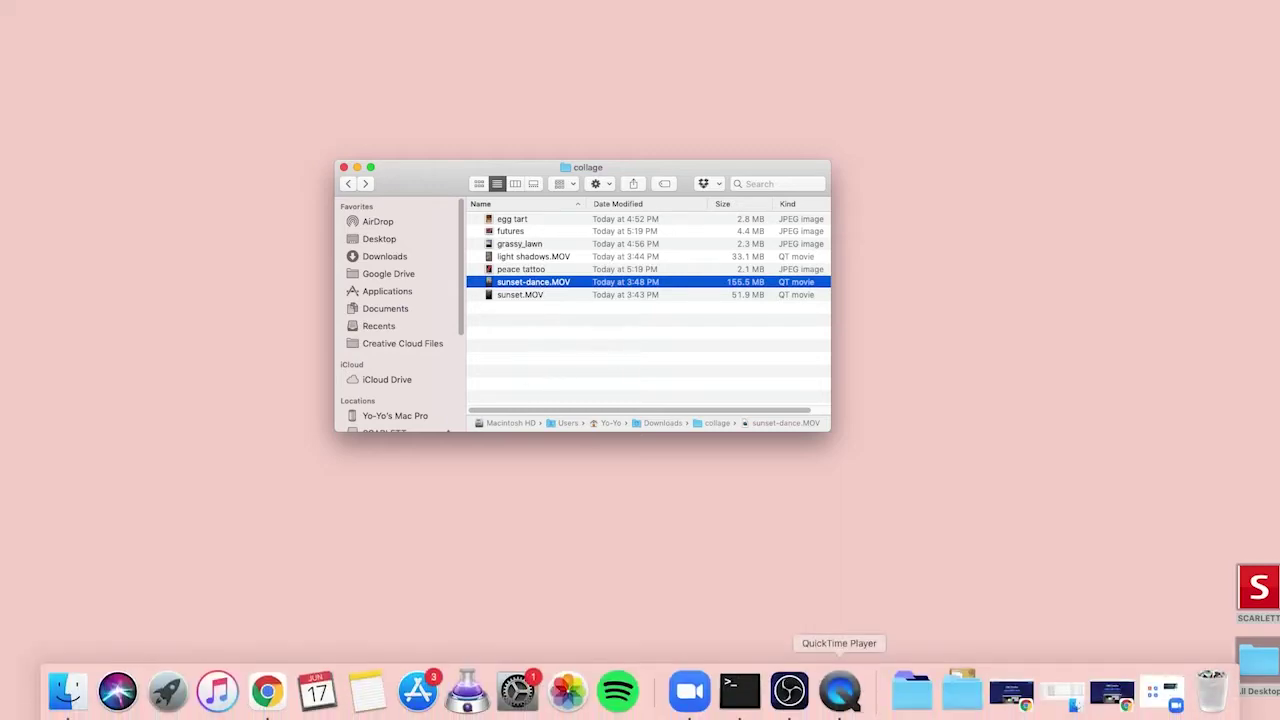
left_click(688, 693)
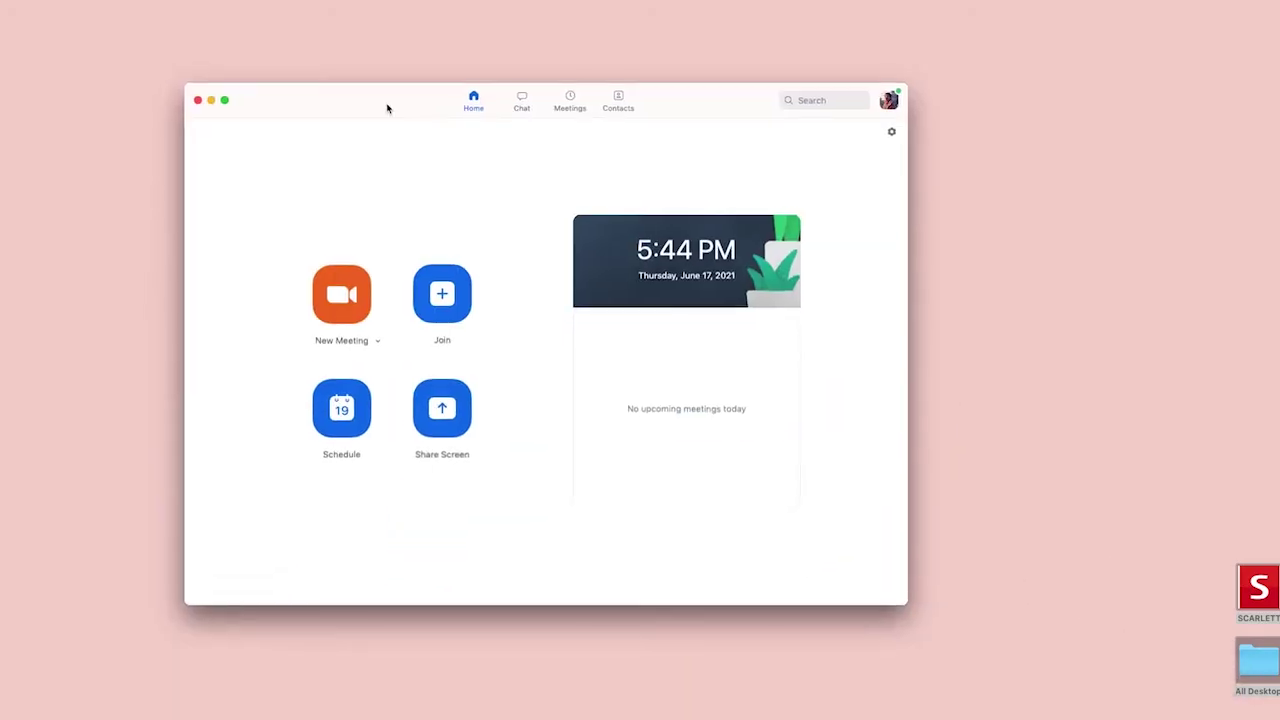
left_click_drag(382, 98, 386, 108)
- Confirm in About Zoom that the version is 5.6.7, then dismiss the zoom.us menu
left_click(55, 5)
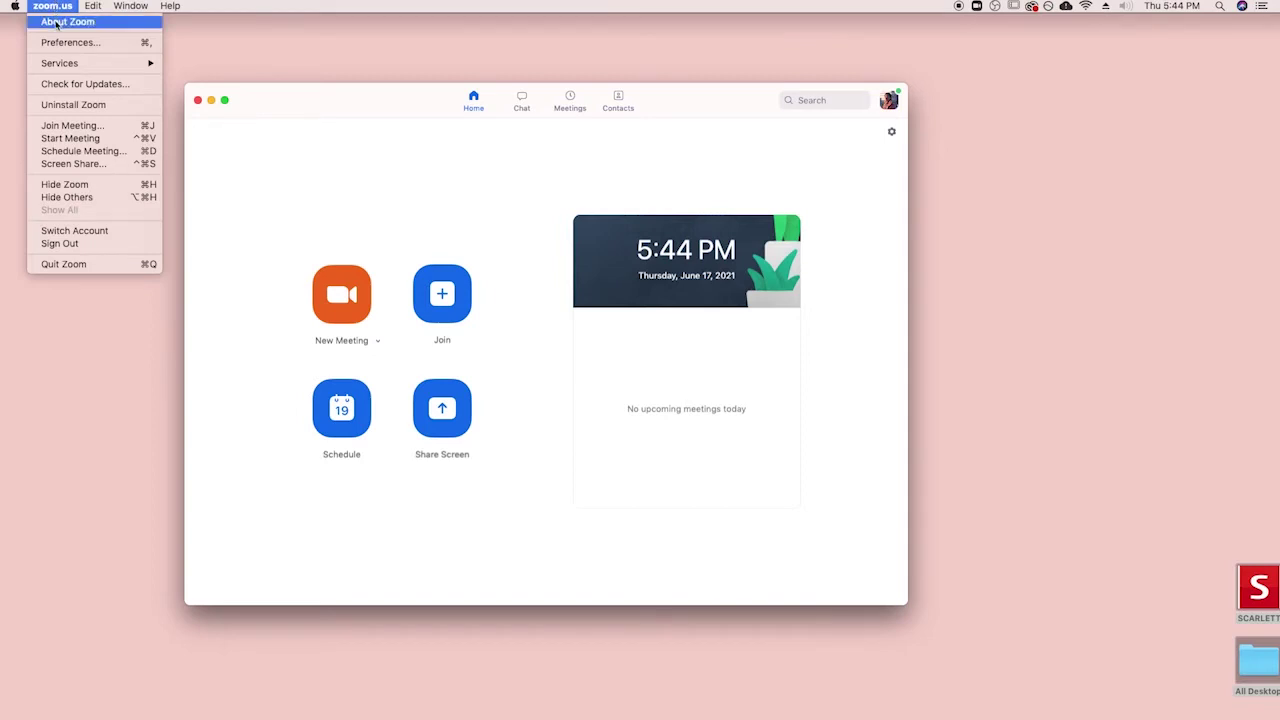
left_click(57, 22)
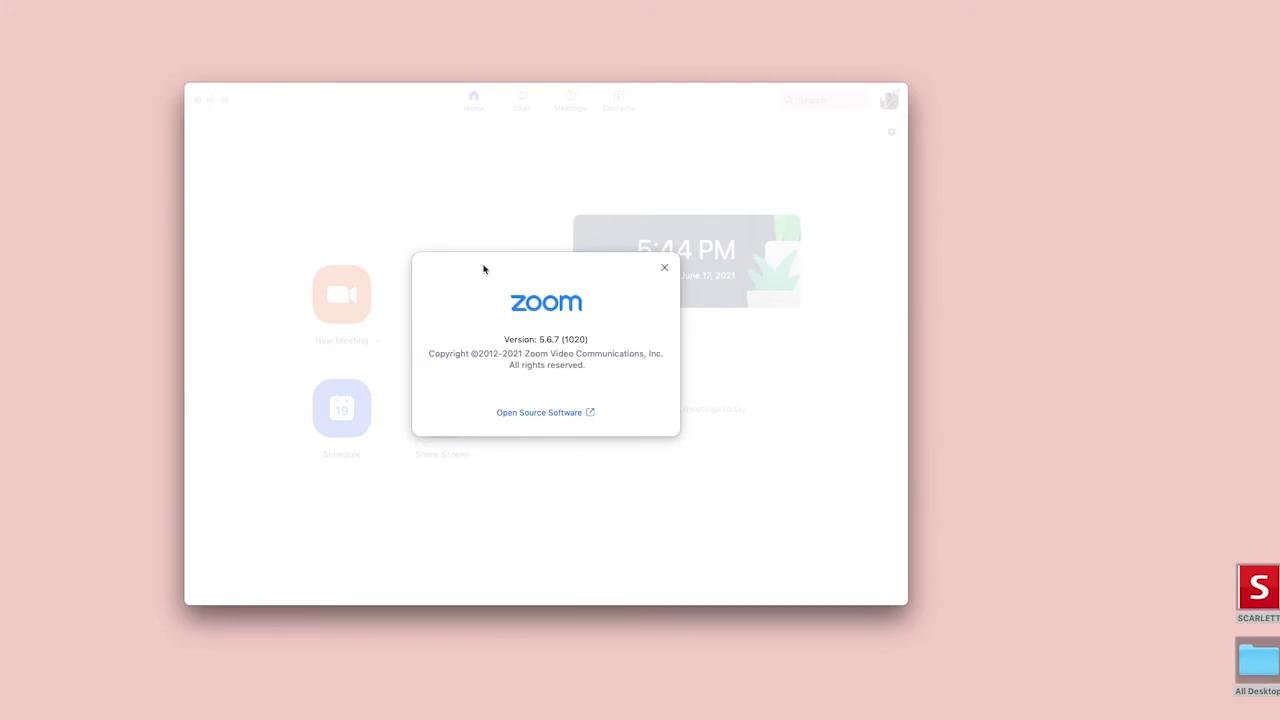
left_click(665, 270)
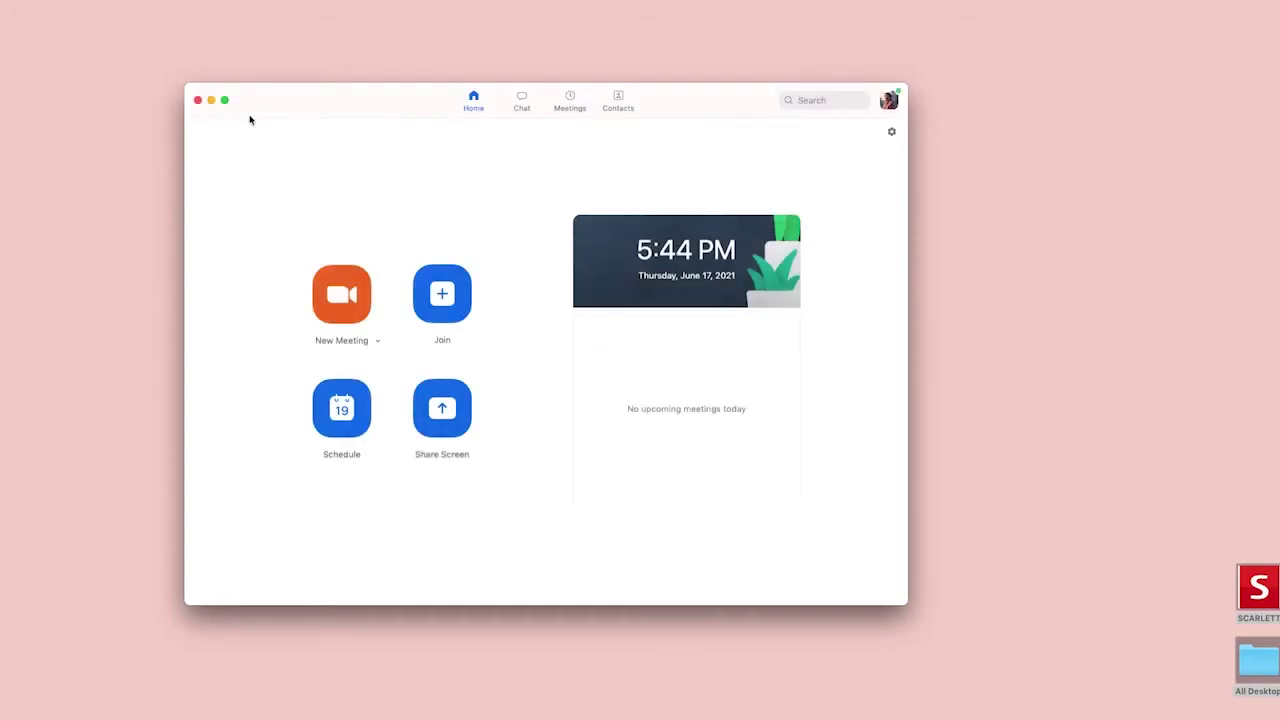
left_click(36, 6)
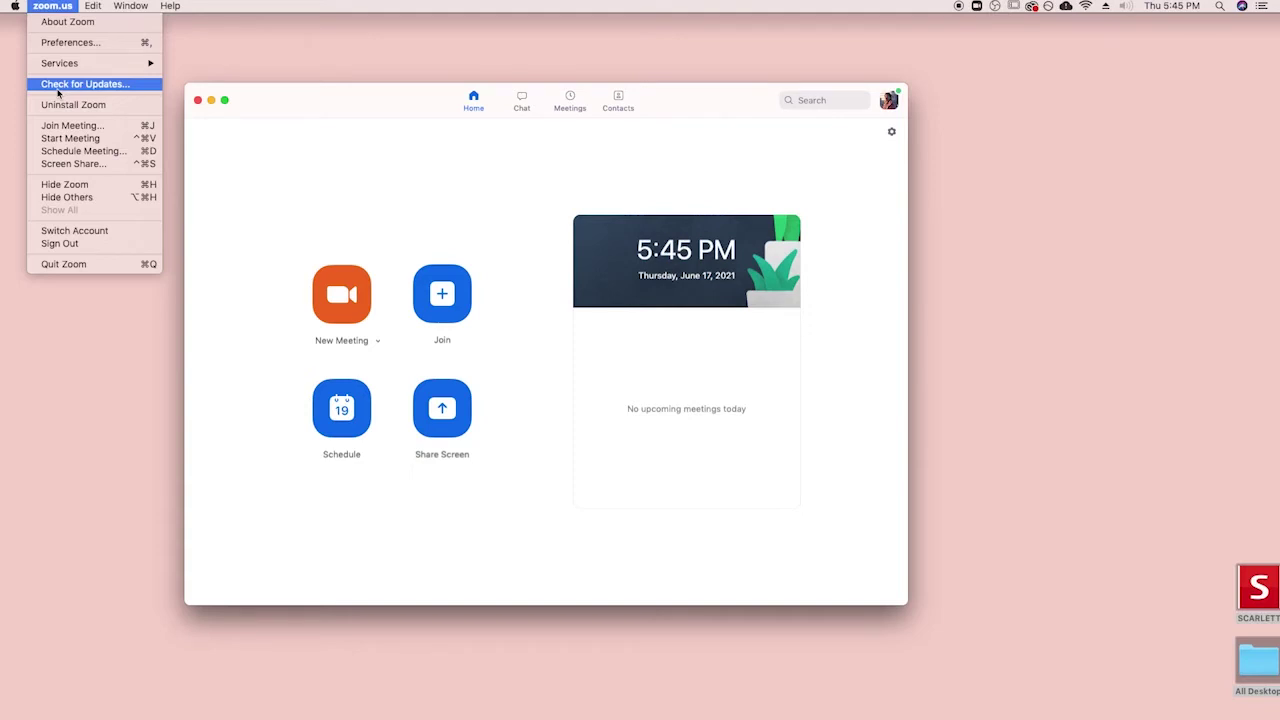
left_click(53, 6)
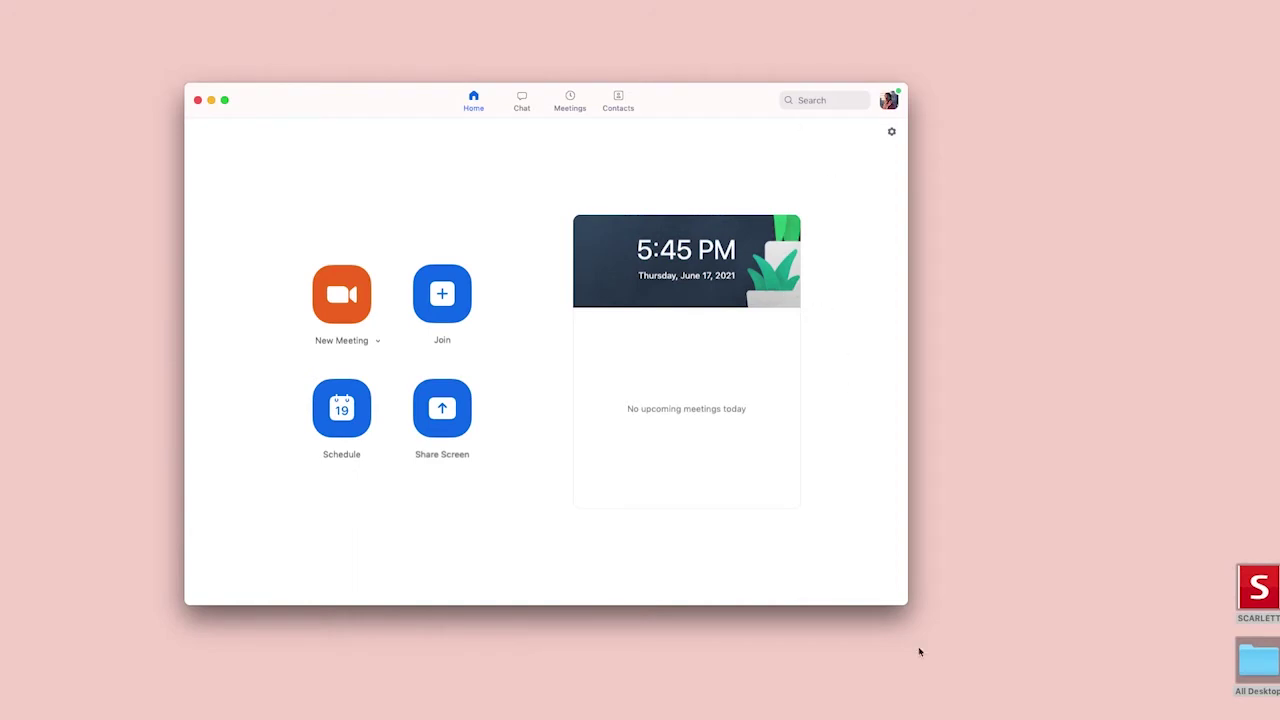
mouse_move(948, 712)
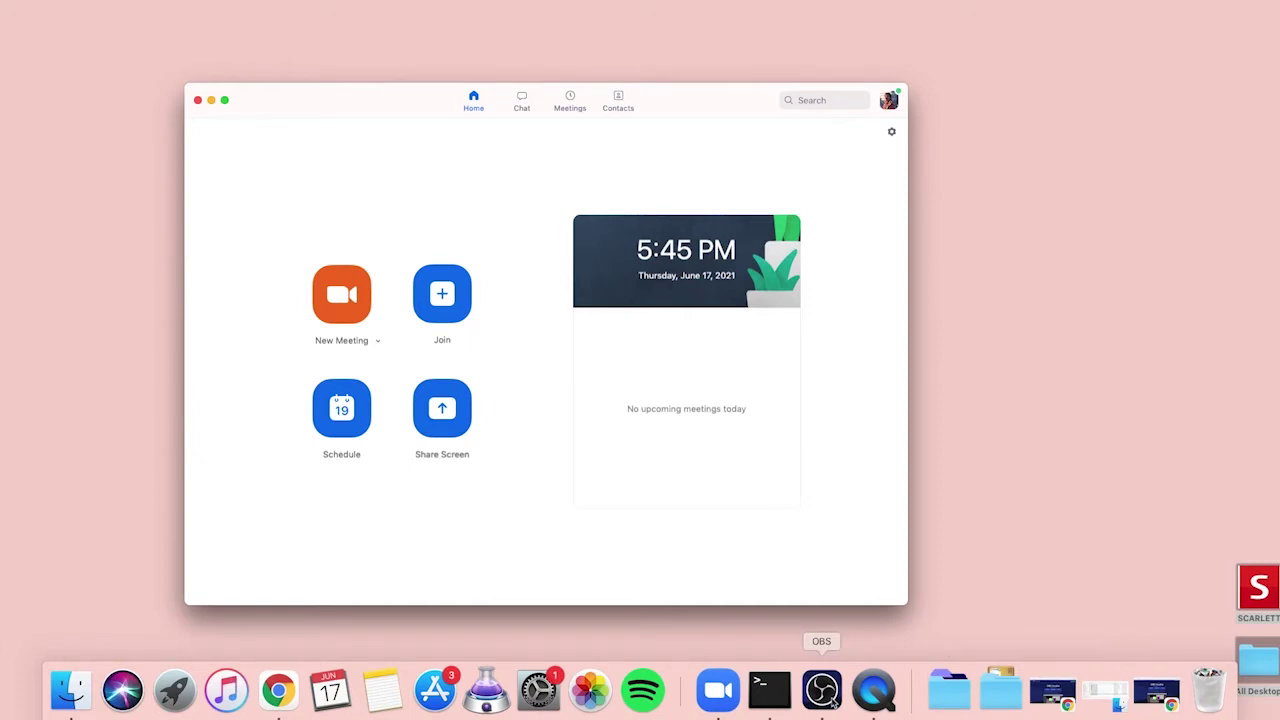
- View the OBS Studio download page on obsproject.com in Chrome, then minimize the browser
left_click(292, 708)
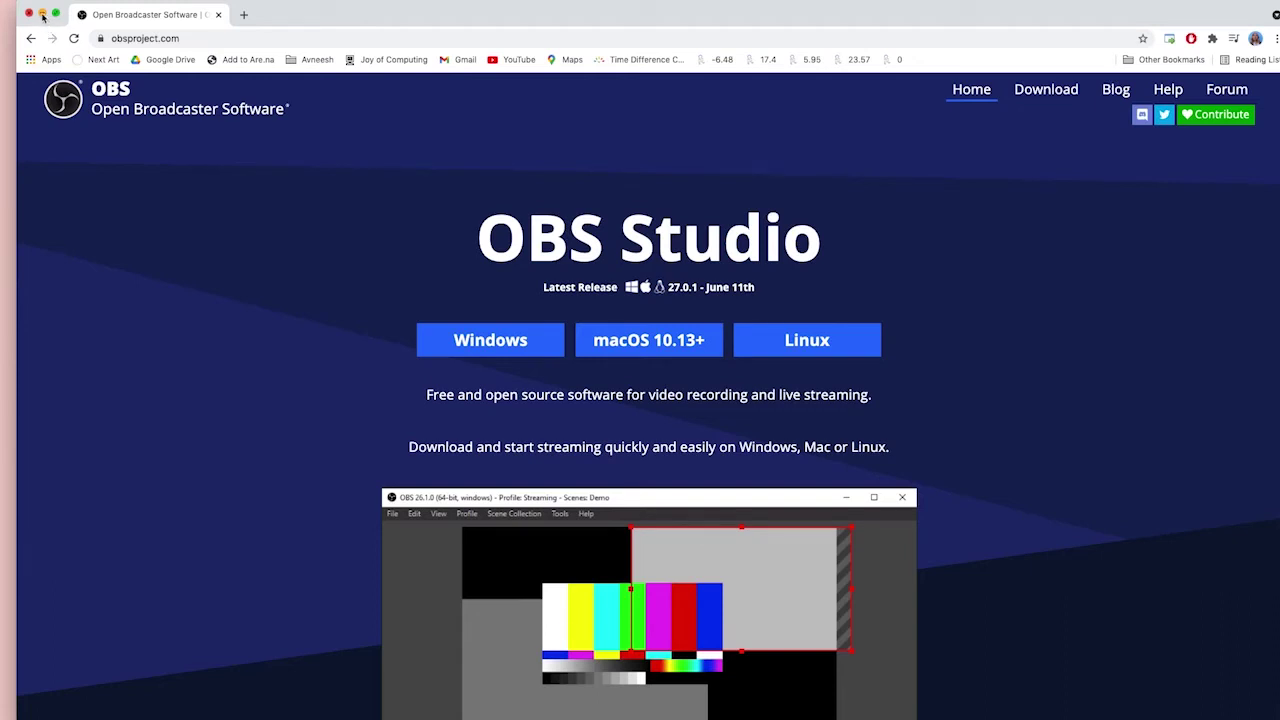
left_click(42, 15)
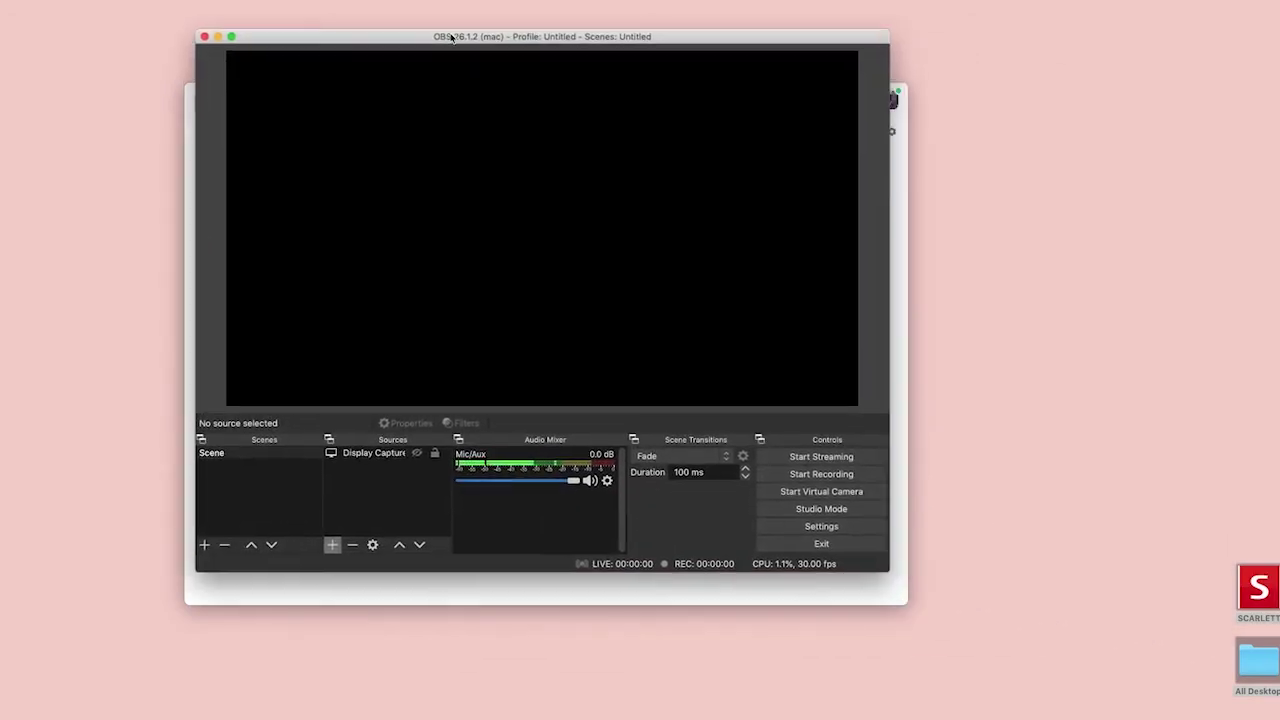
- Position the new OBS window and enlarge it from its bottom-right corner
left_click_drag(443, 34, 450, 84)
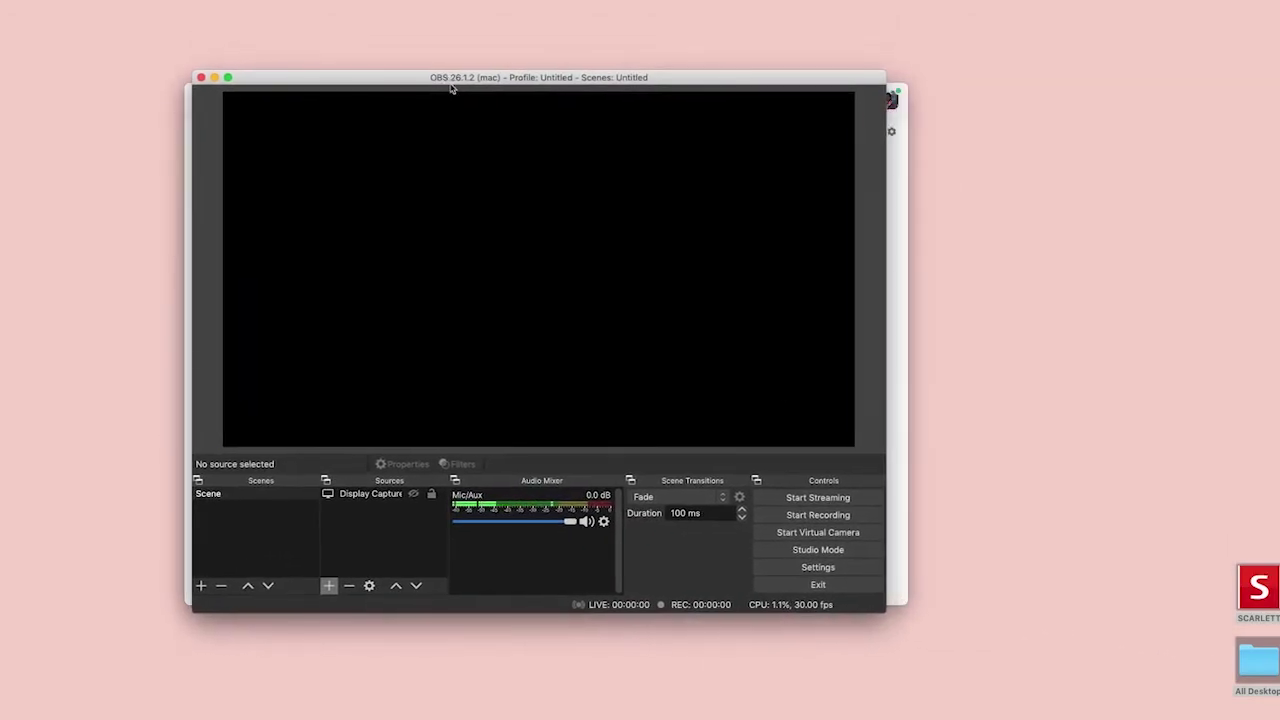
left_click_drag(884, 612, 1047, 713)
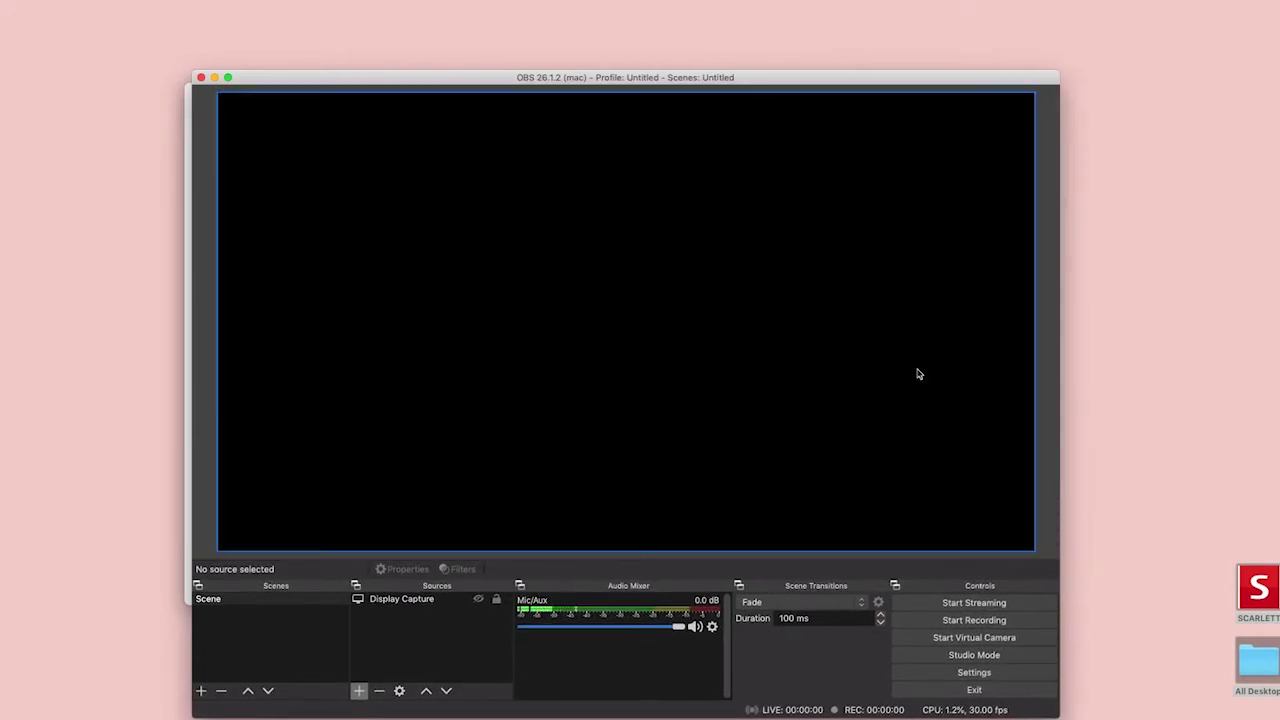
left_click_drag(806, 83, 790, 48)
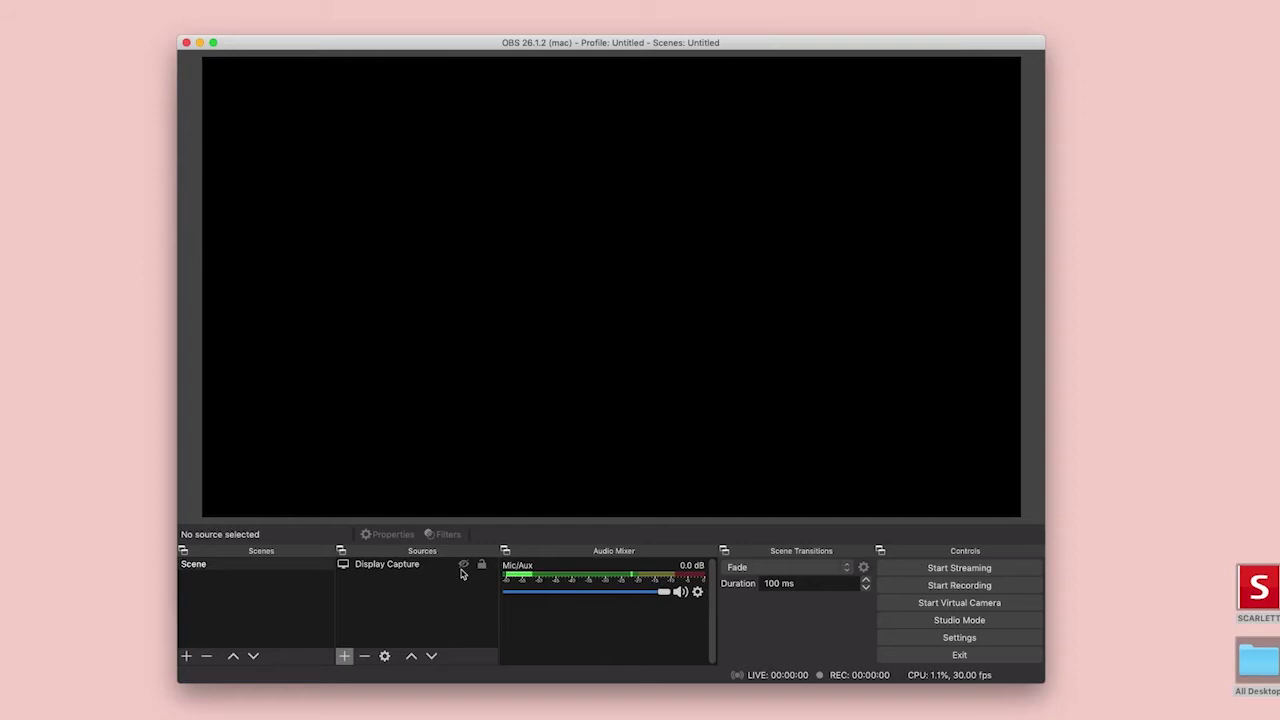
- Add a new Media Source to the OBS scene
left_click(345, 657)
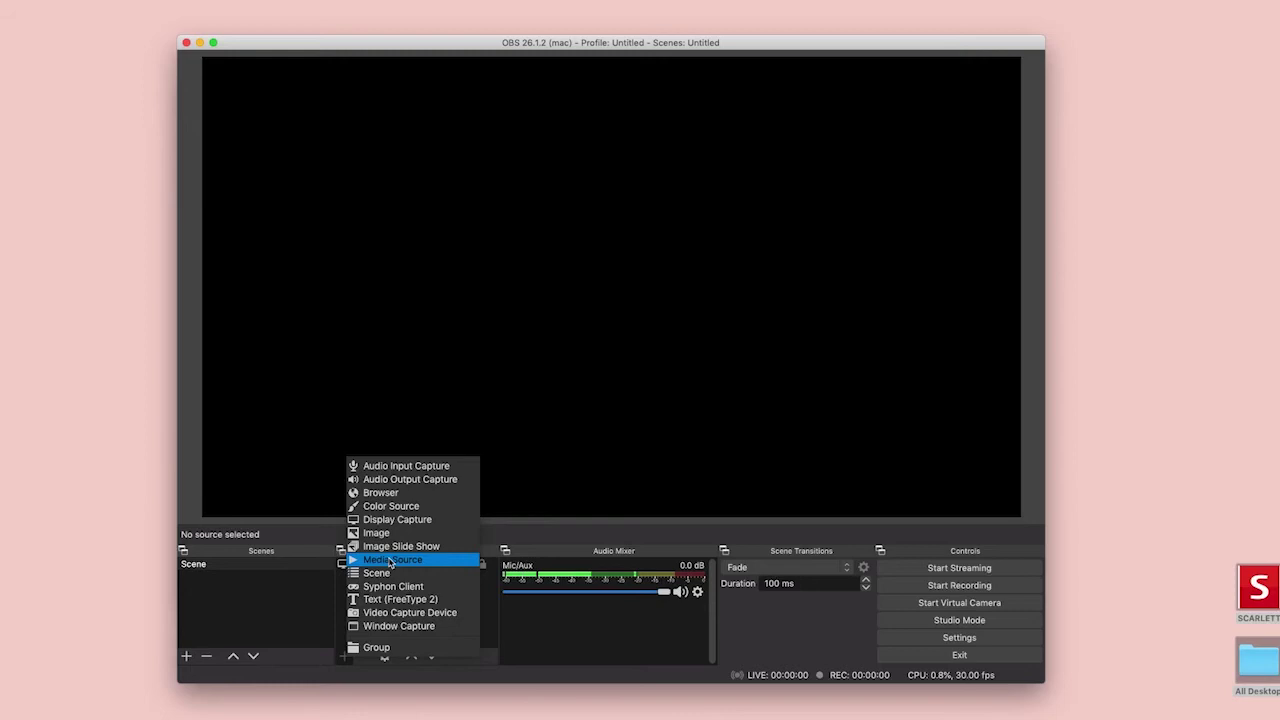
left_click(390, 561)
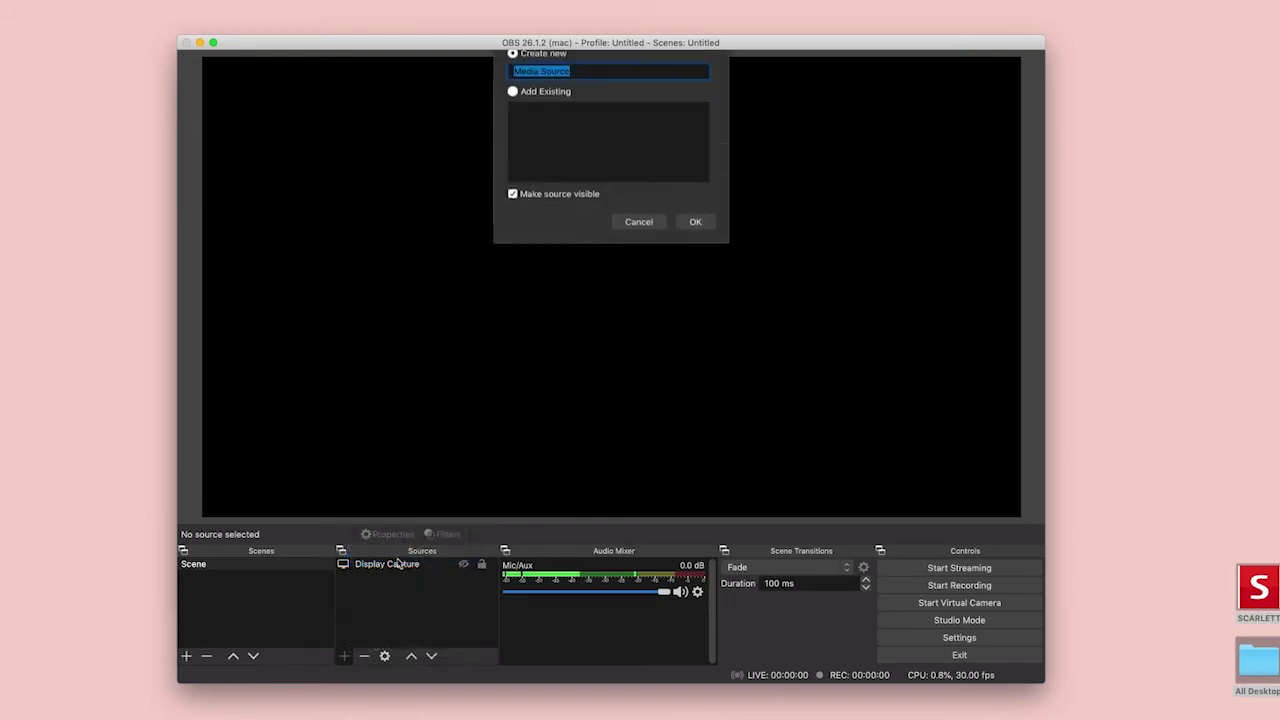
left_click(696, 239)
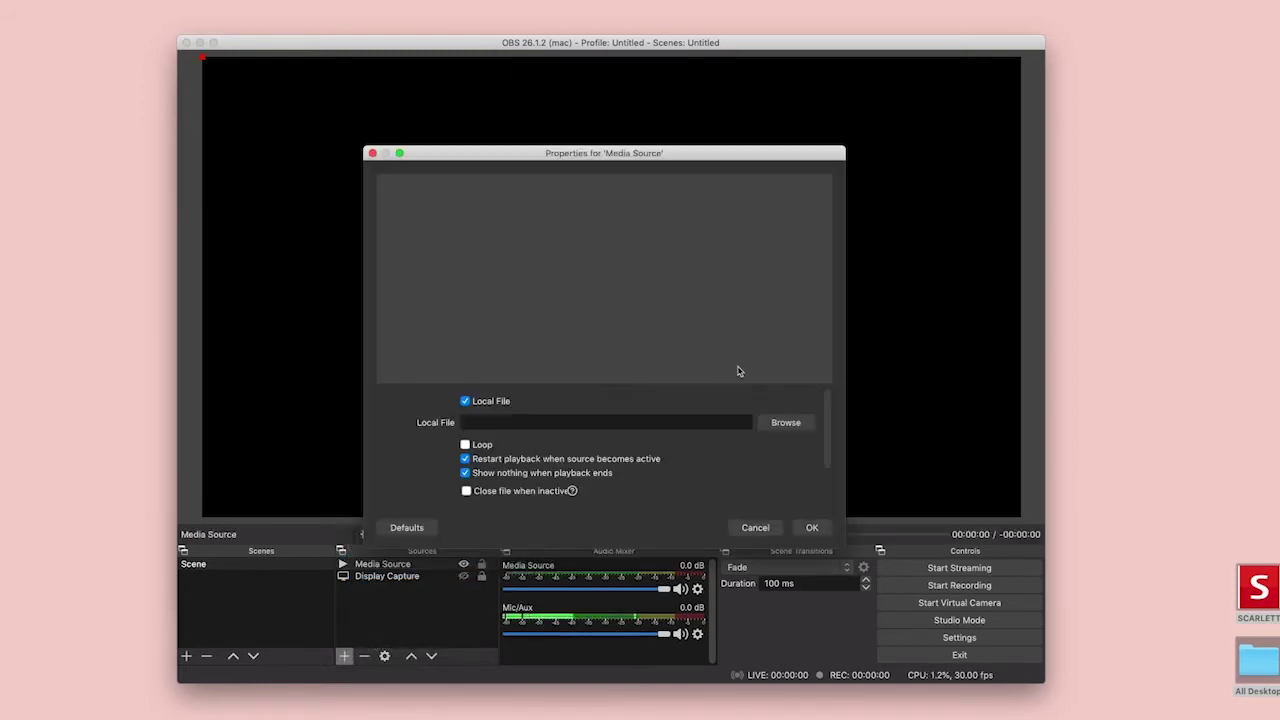
- Load sunset-dance.MOV from the collage folder as the media source's file
left_click(771, 425)
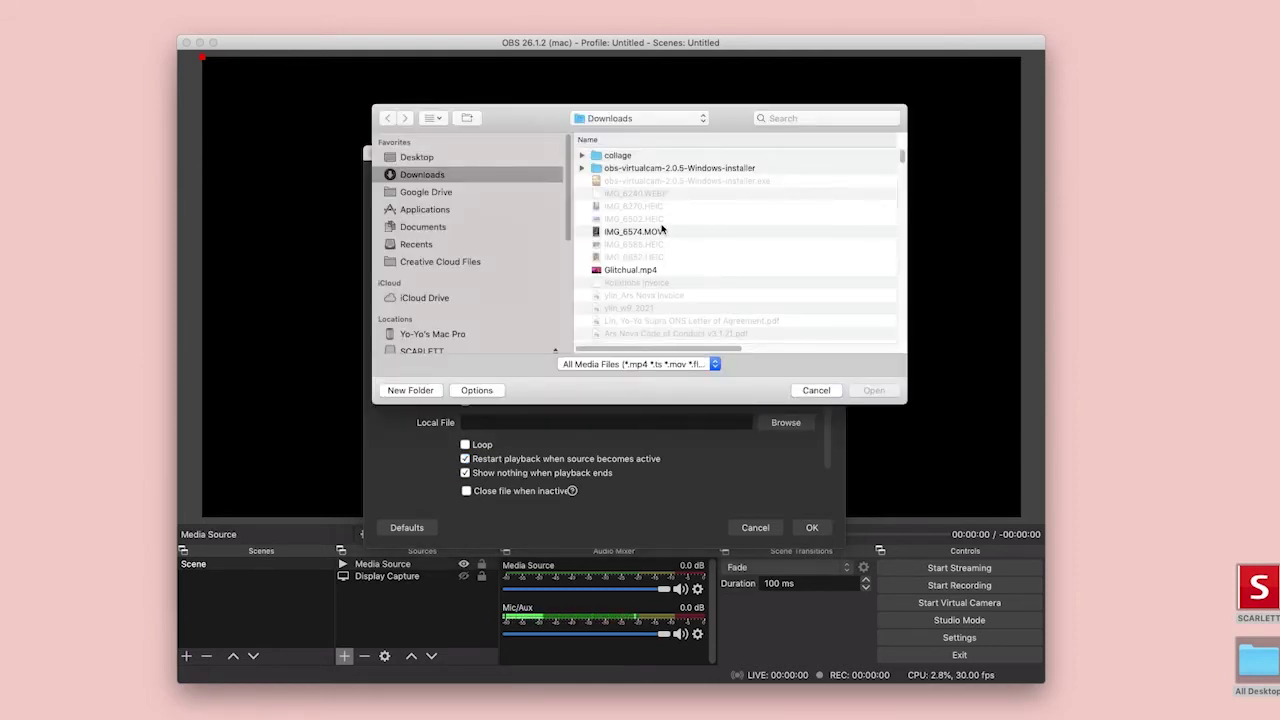
double_click(663, 152)
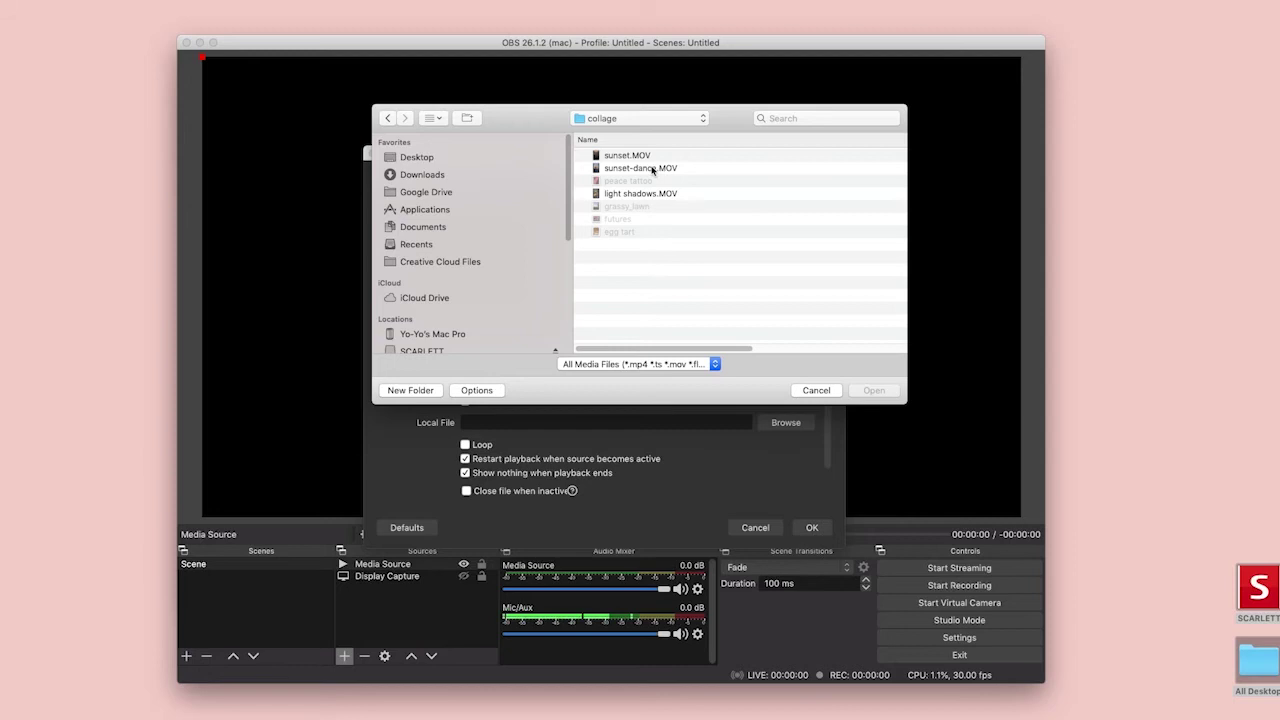
left_click(644, 158)
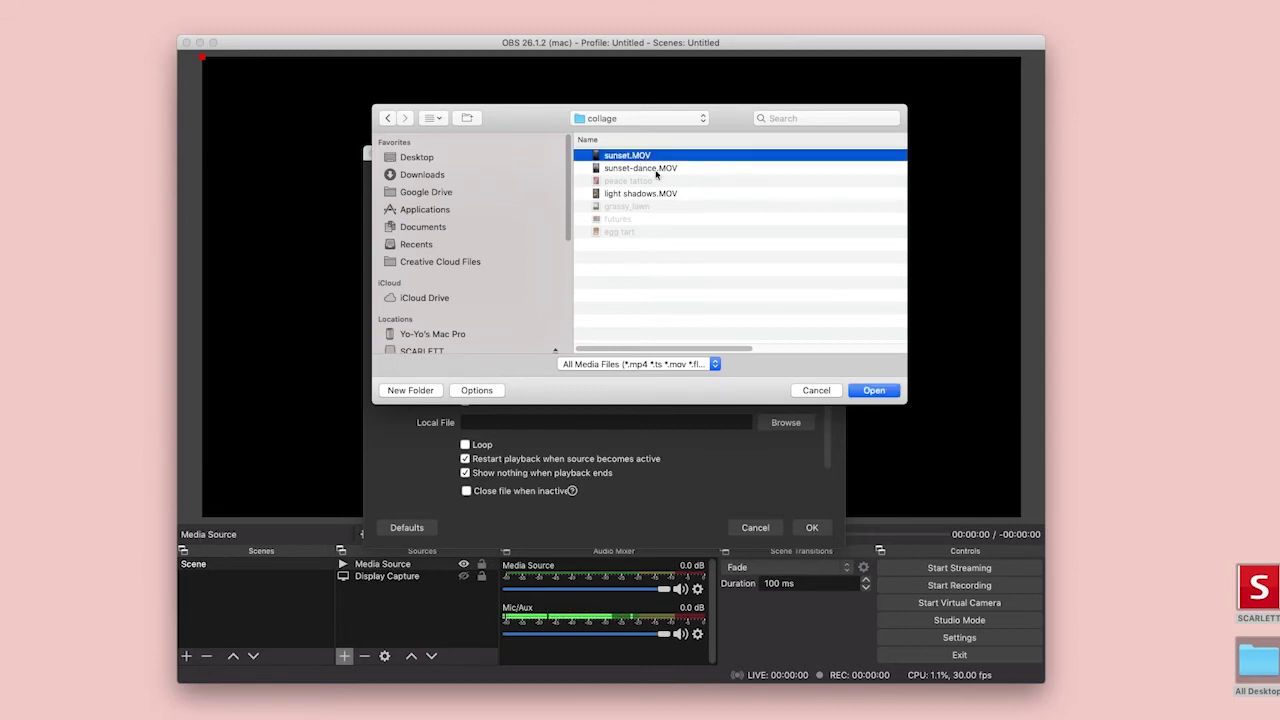
left_click(650, 168)
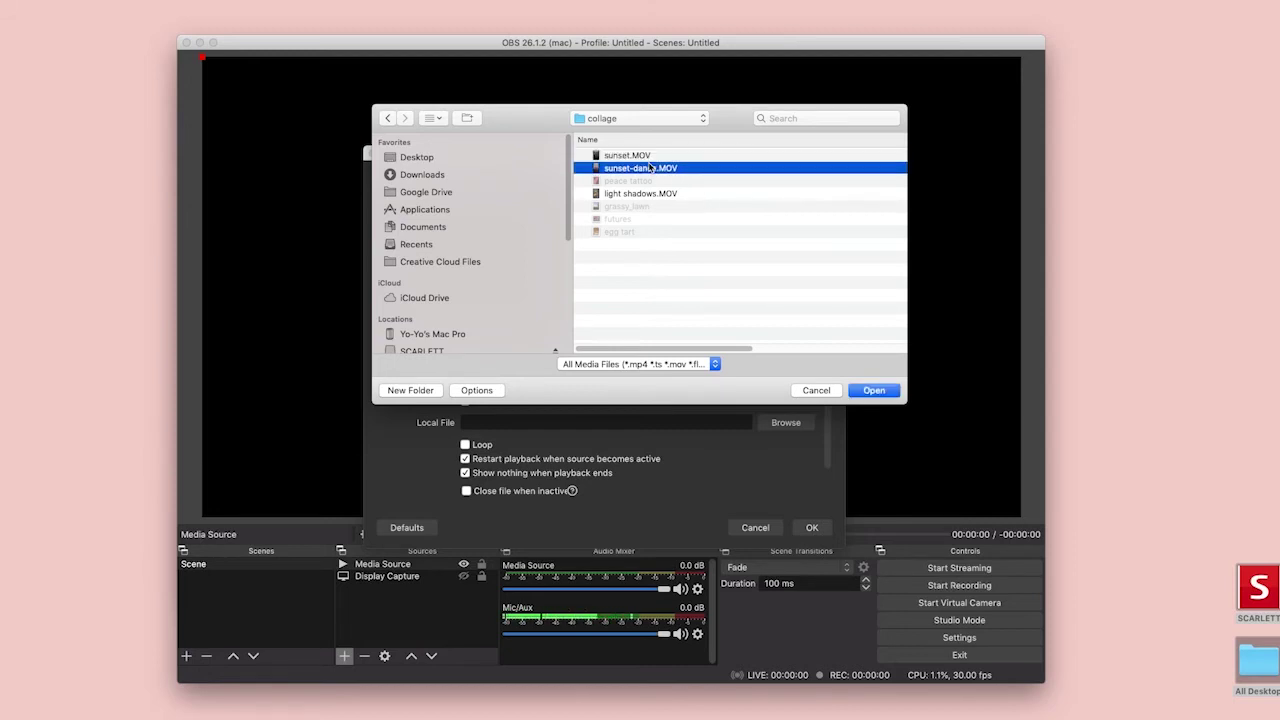
left_click(874, 391)
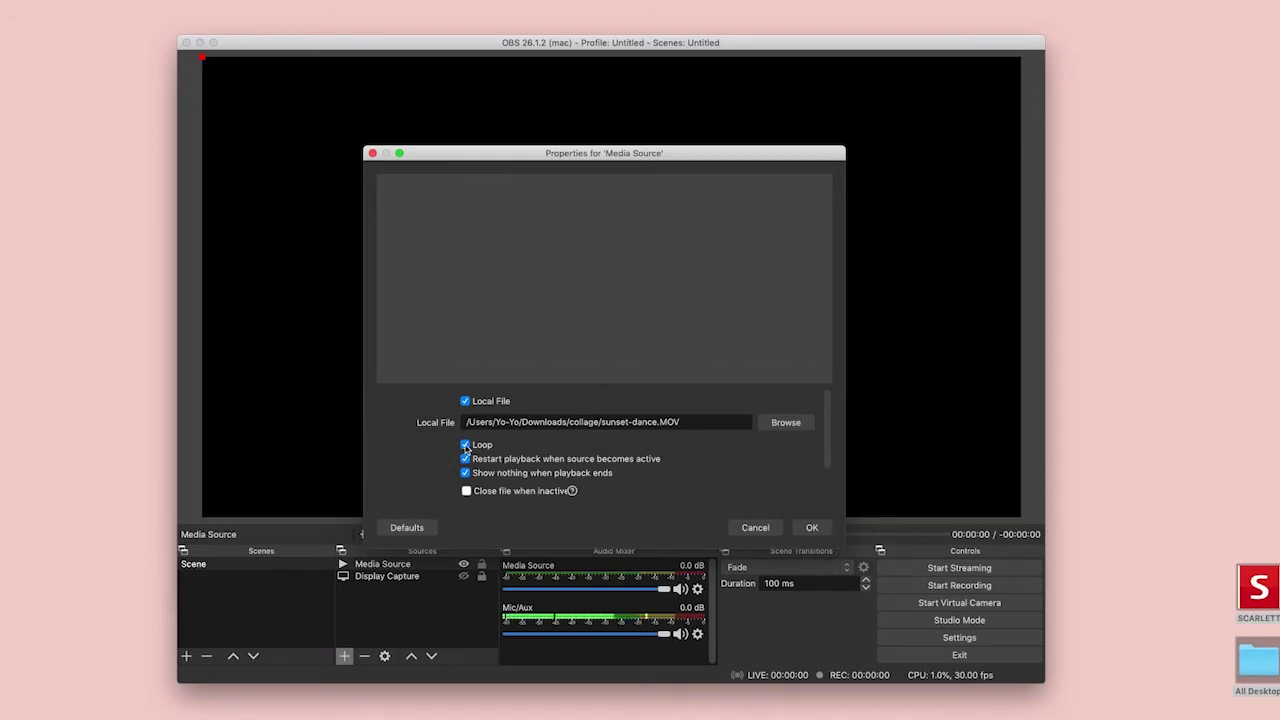
- Rotate the sunset video 90° clockwise and resize it into a centered, full-height frame
left_click(811, 530)
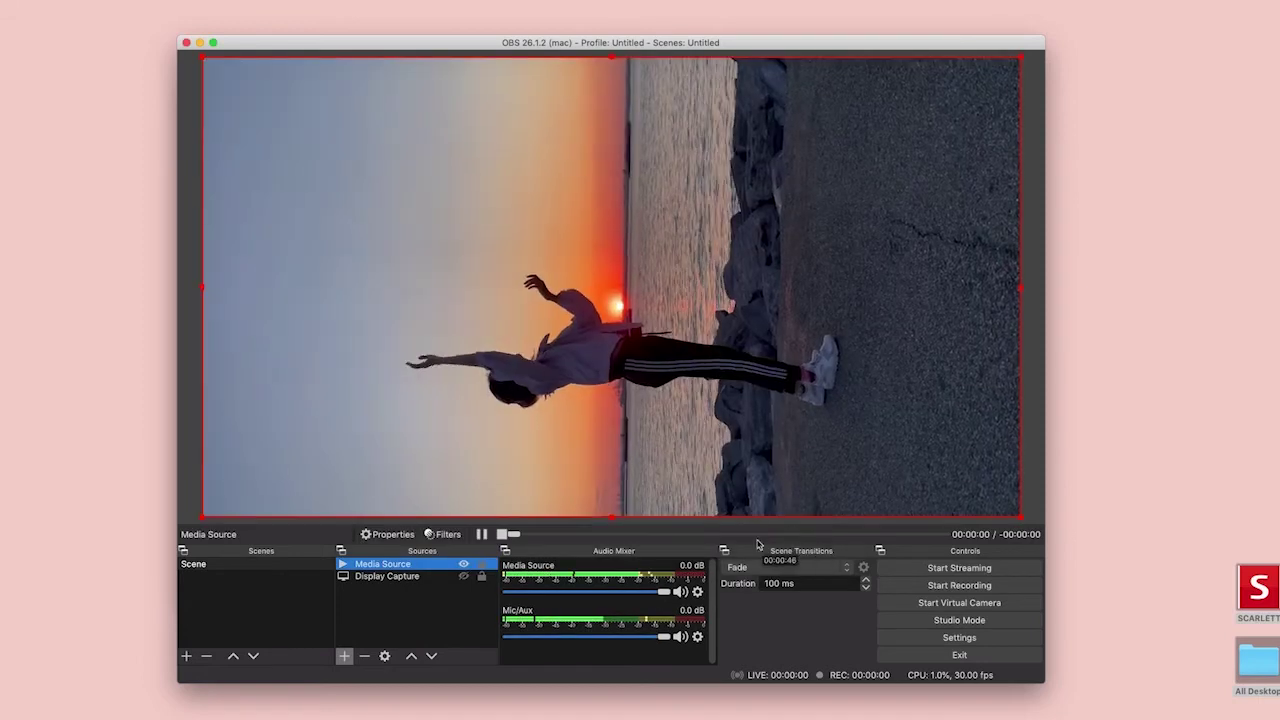
right_click(381, 568)
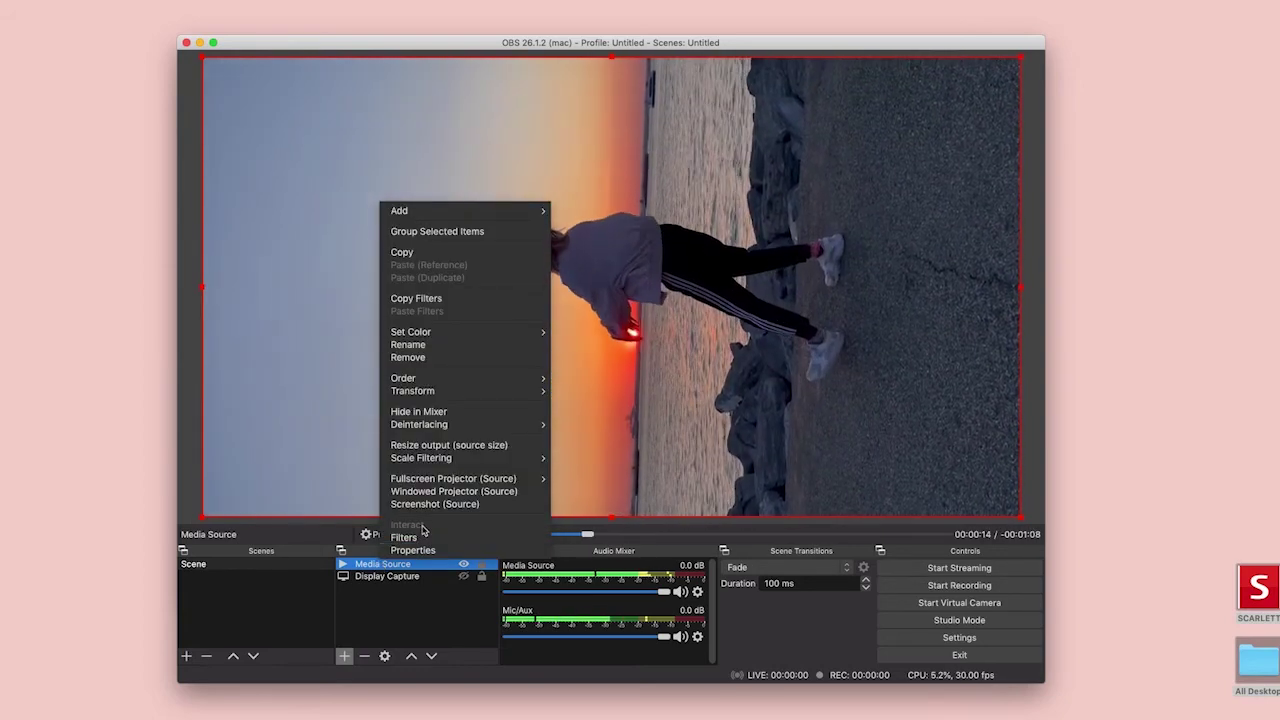
mouse_move(437, 390)
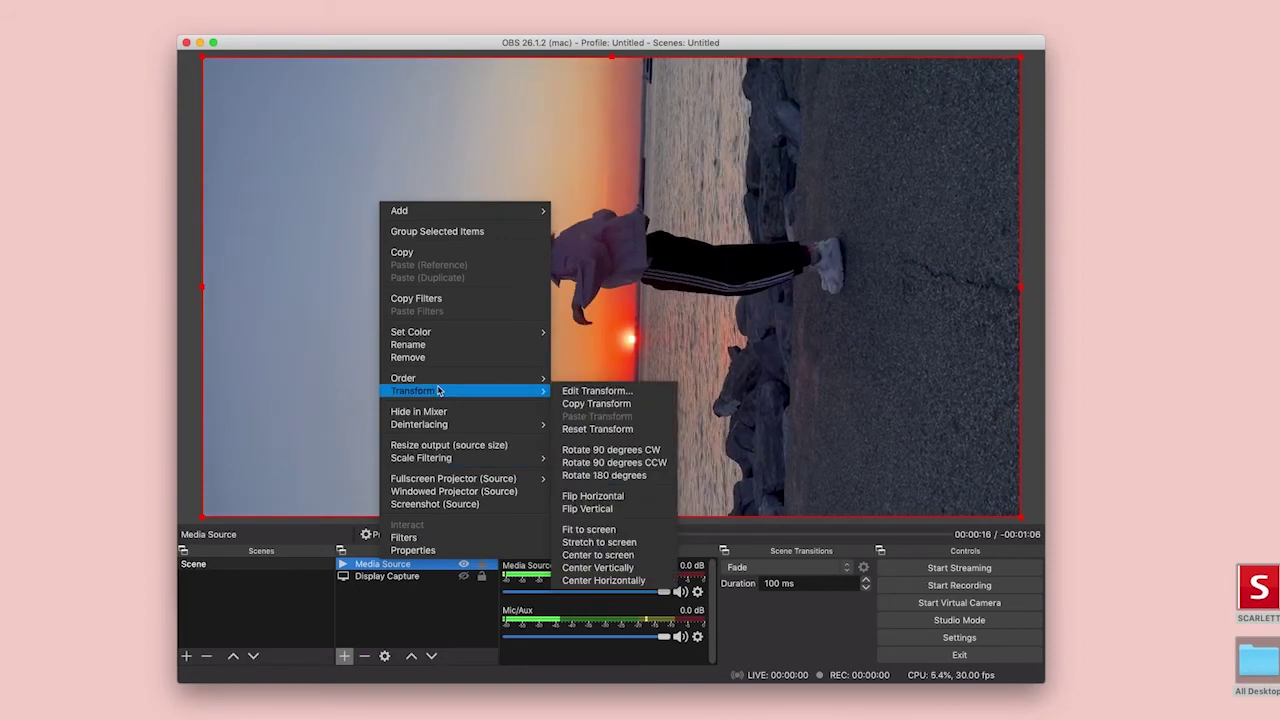
left_click(605, 450)
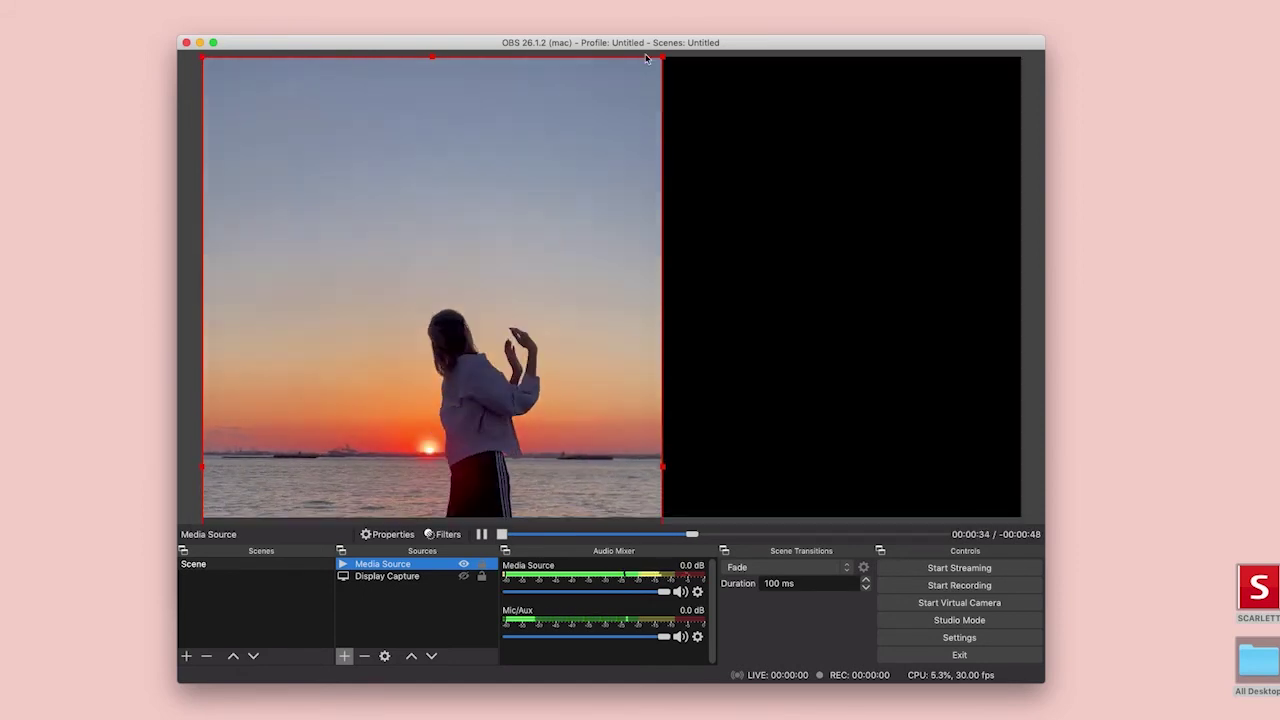
left_click_drag(660, 57, 701, 106)
left_click_drag(772, 60, 674, 118)
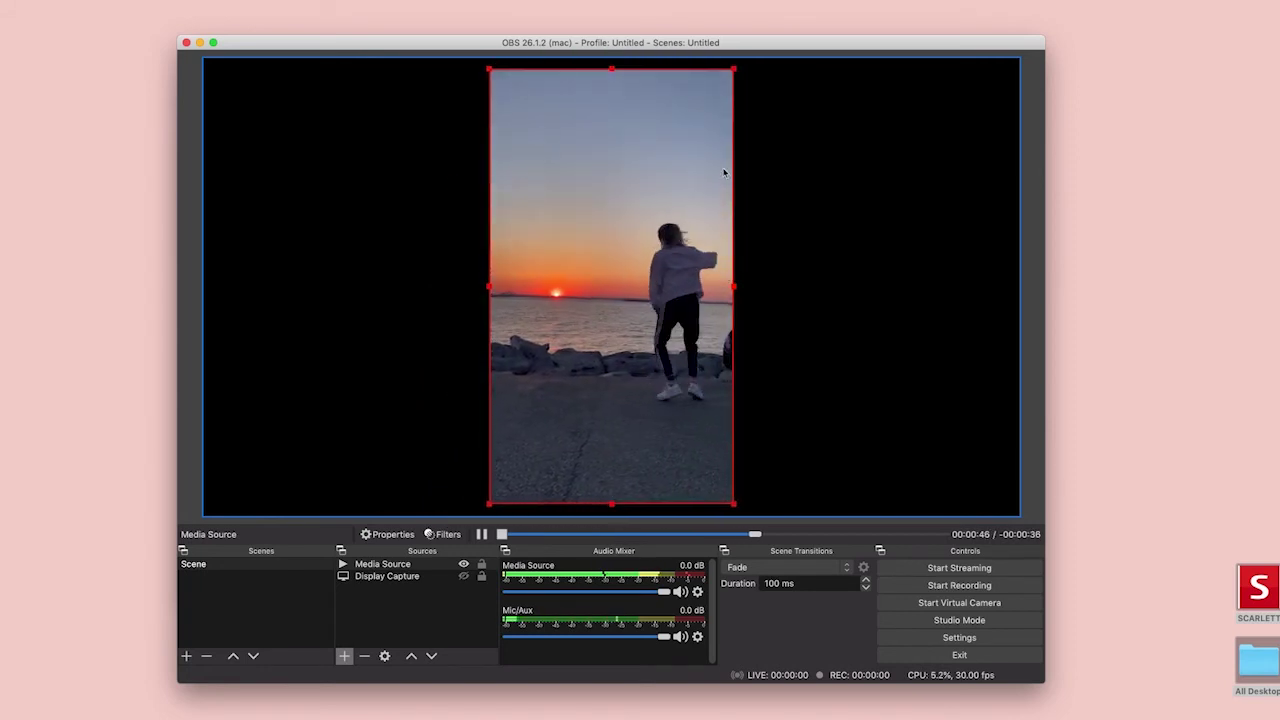
- Start the OBS Virtual Camera from the Controls panel
left_click(820, 280)
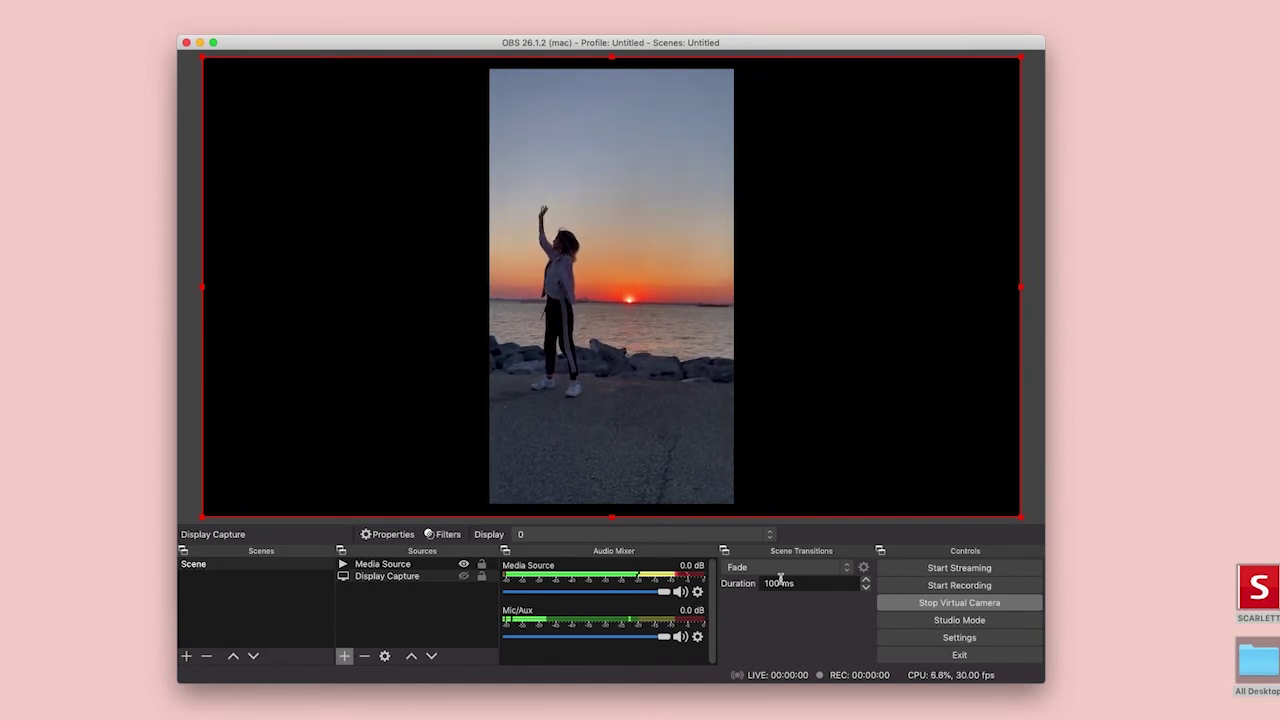
mouse_move(789, 690)
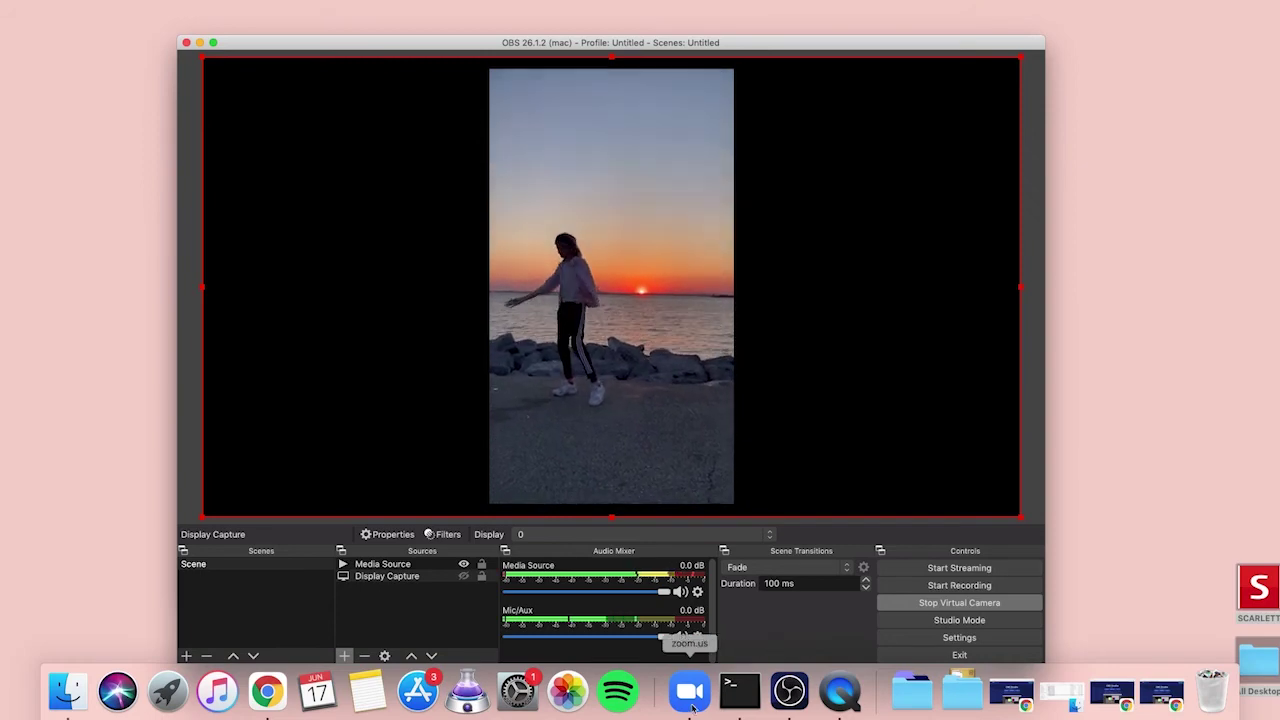
- Start a new Zoom meeting with computer audio and choose OBS Virtual Camera as the camera
left_click(690, 703)
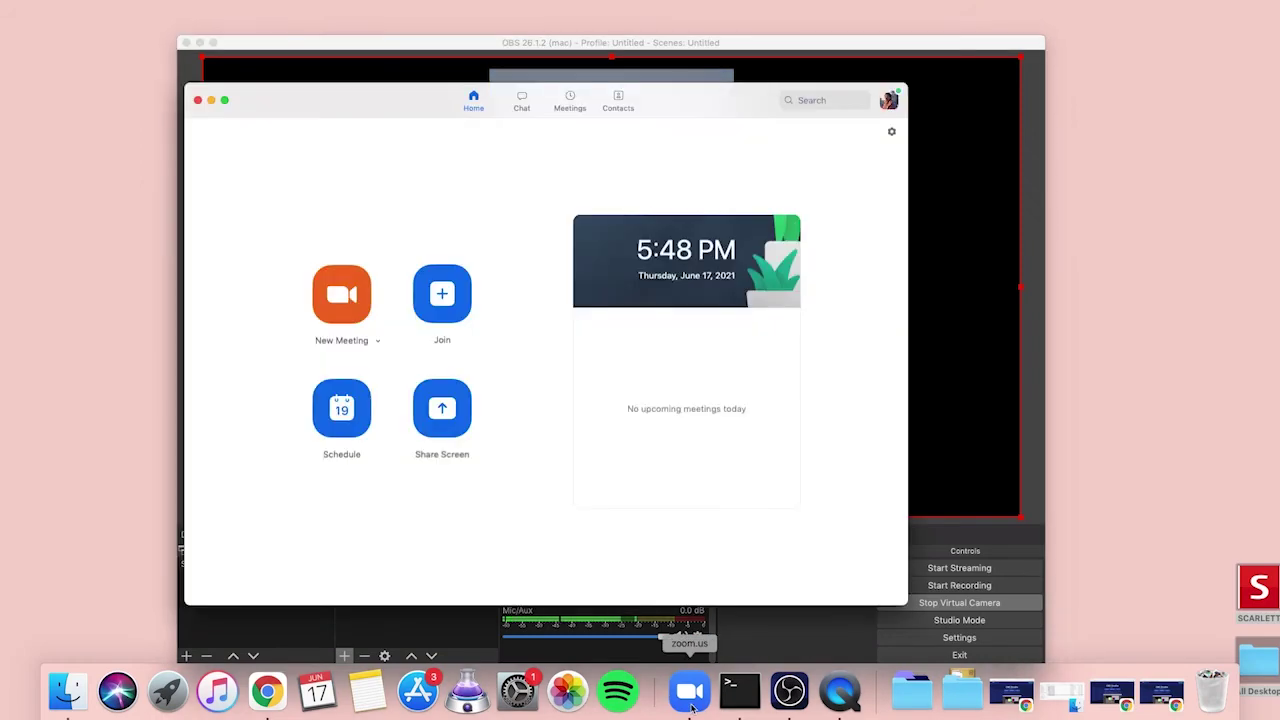
left_click(350, 310)
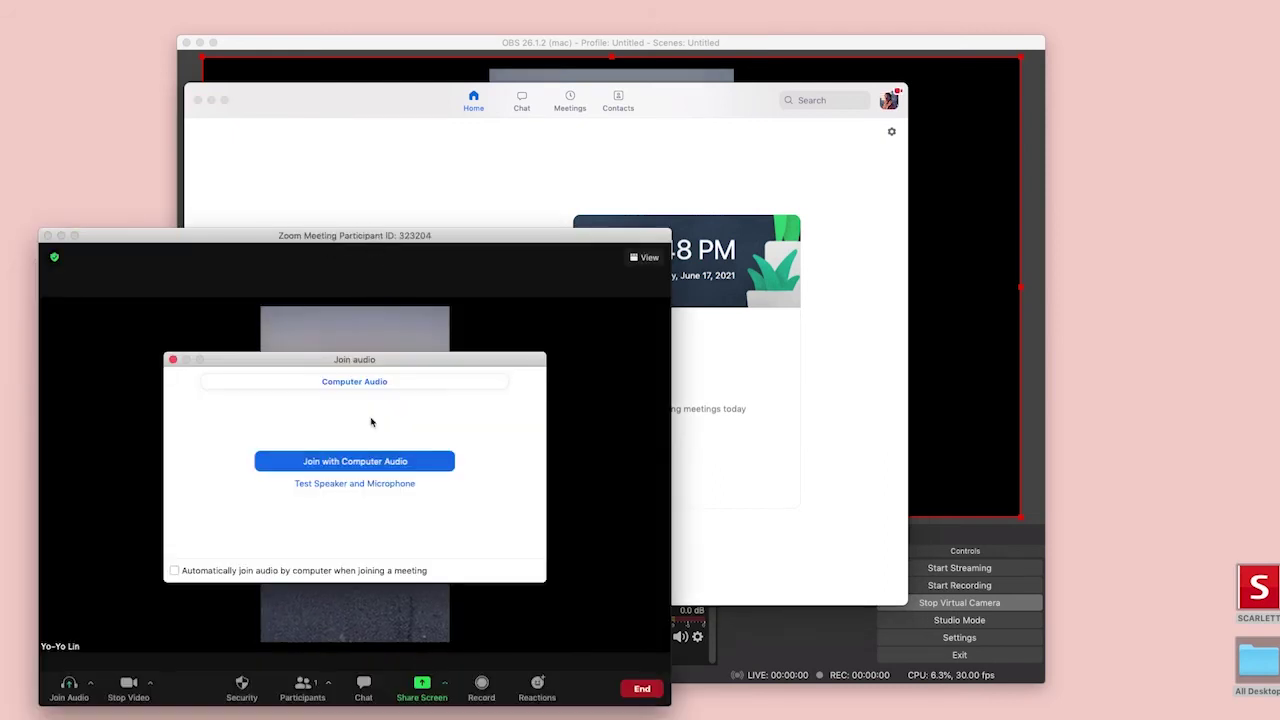
left_click(362, 465)
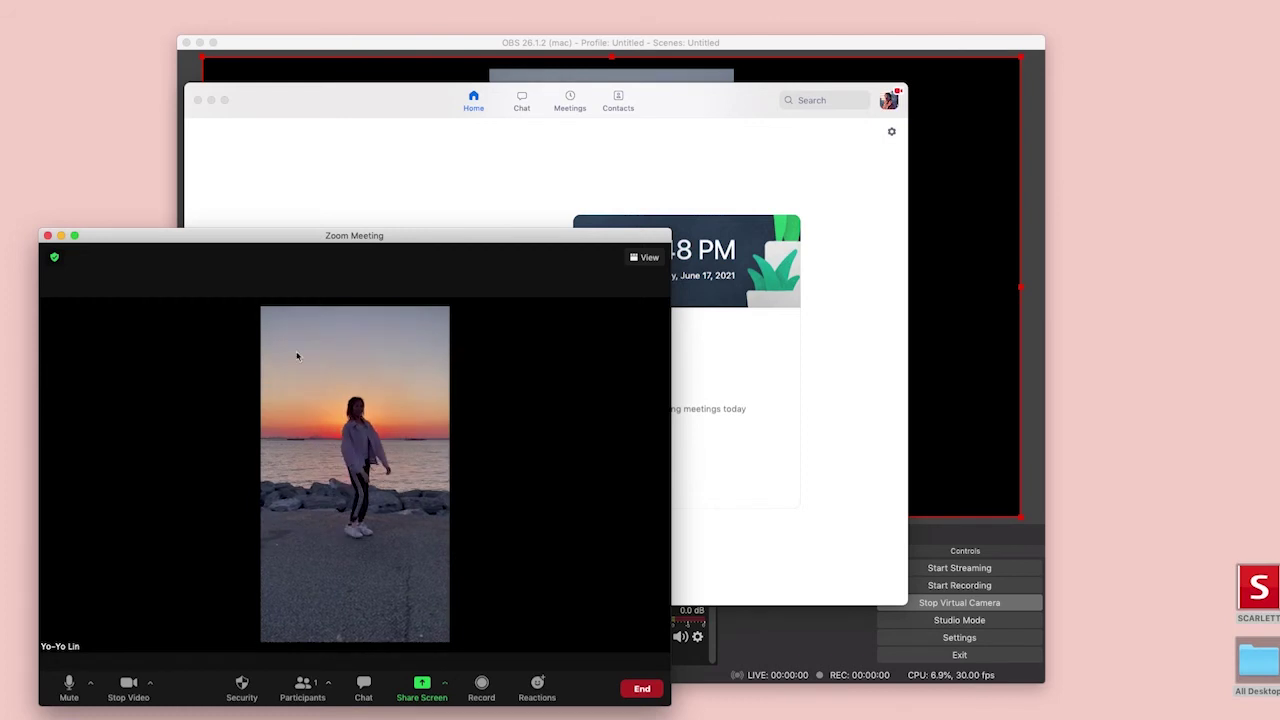
left_click_drag(178, 229, 372, 88)
left_click(344, 540)
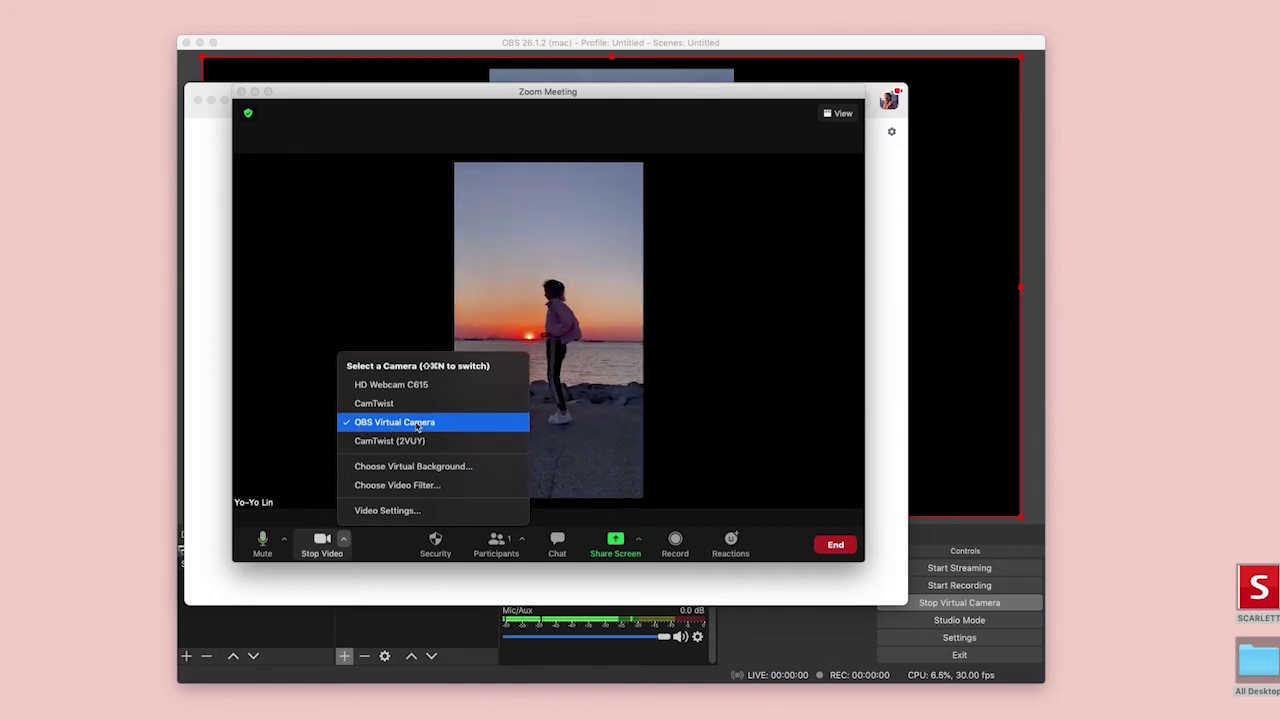
left_click(418, 424)
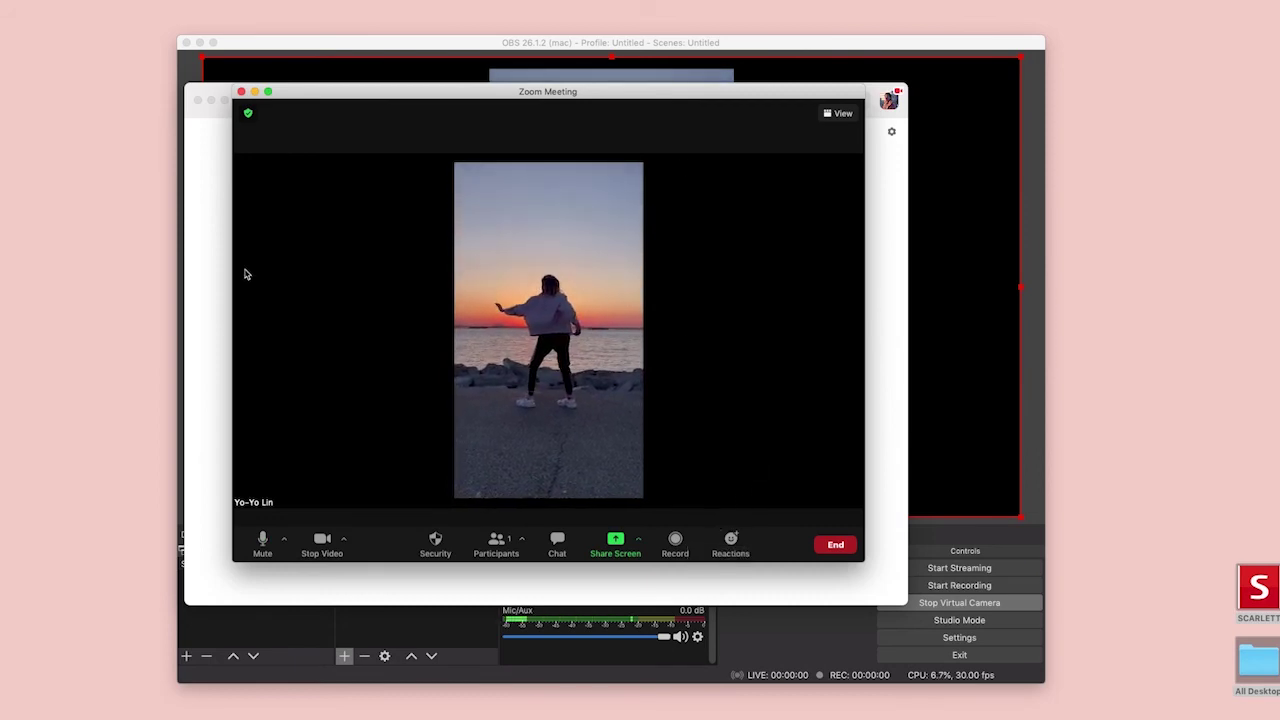
left_click(931, 51)
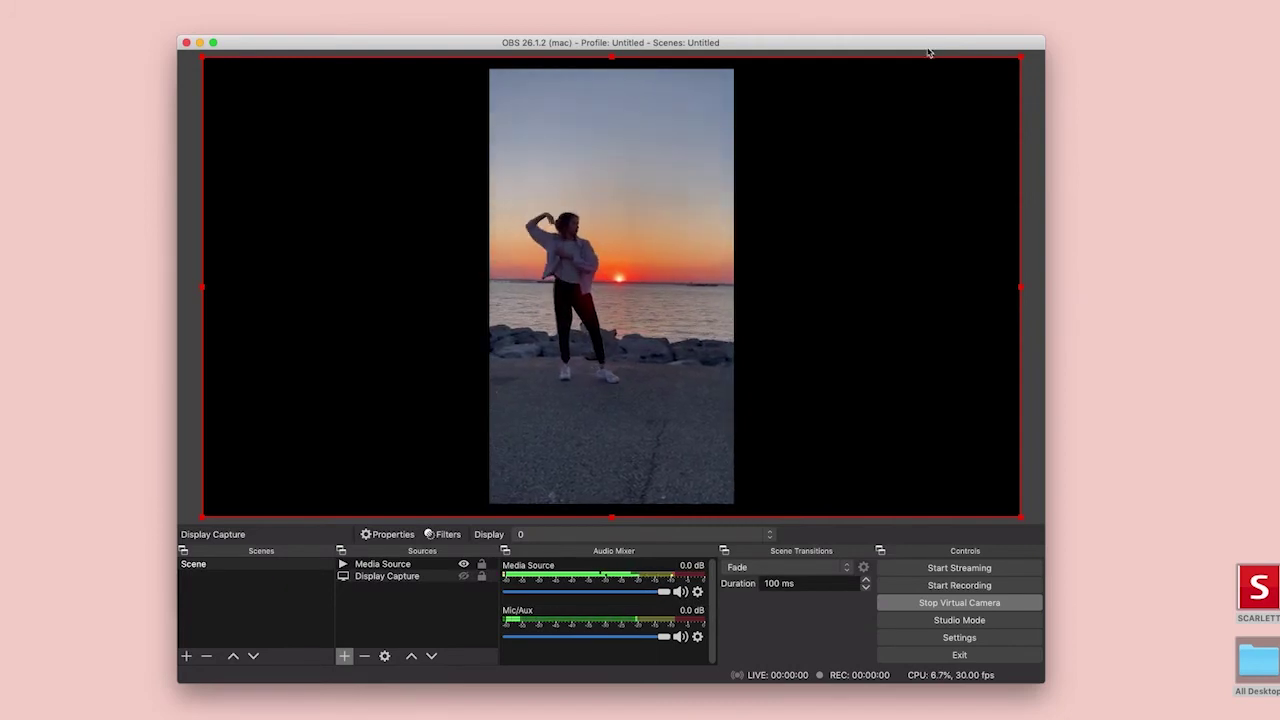
mouse_move(400, 712)
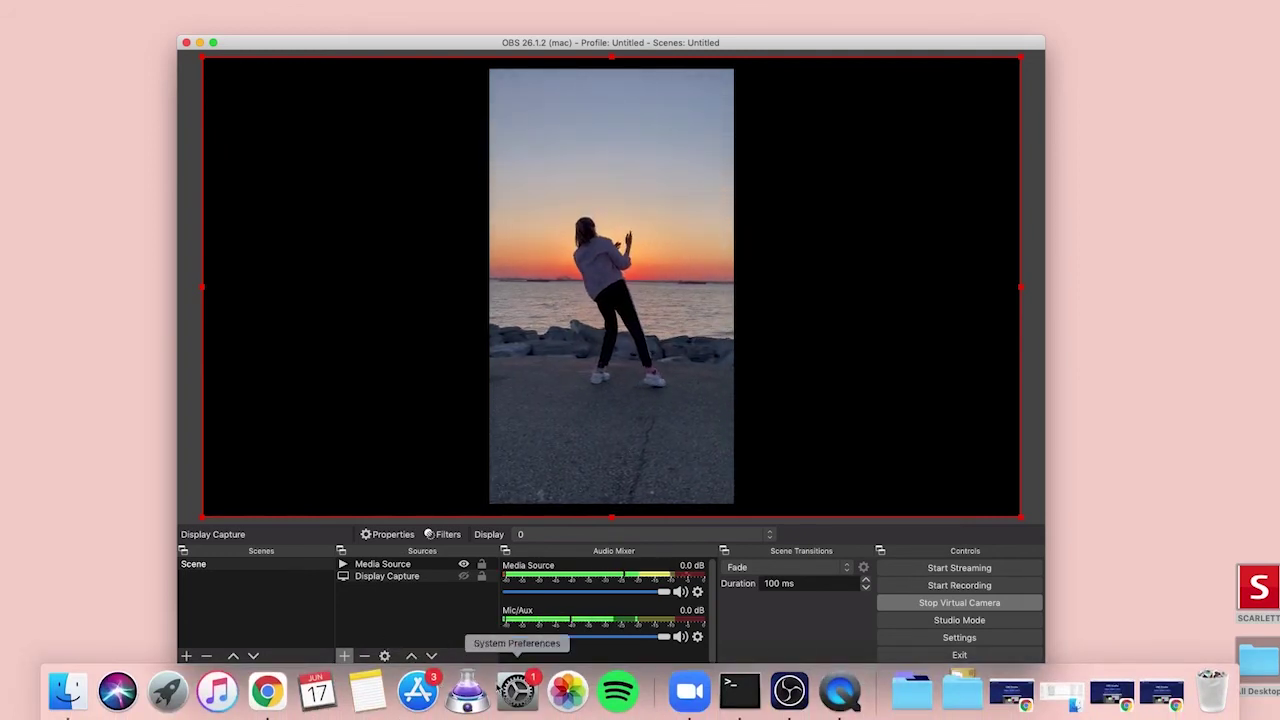
left_click(687, 688)
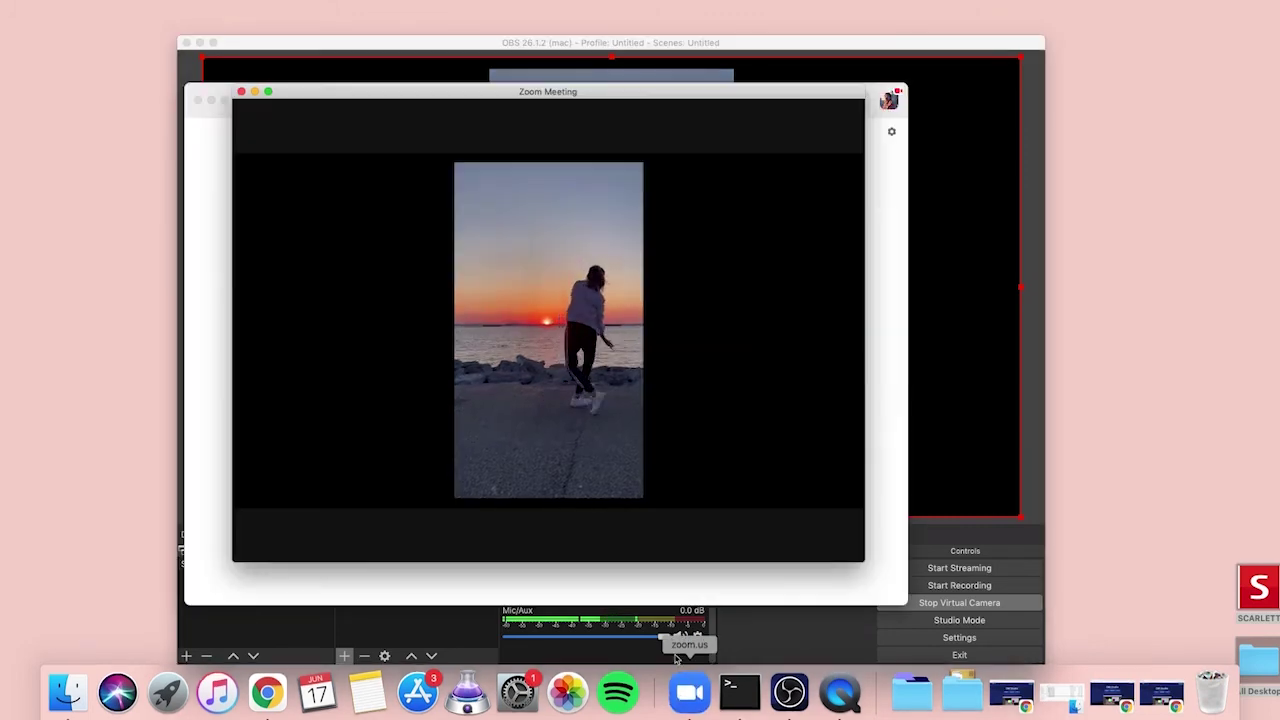
mouse_move(697, 478)
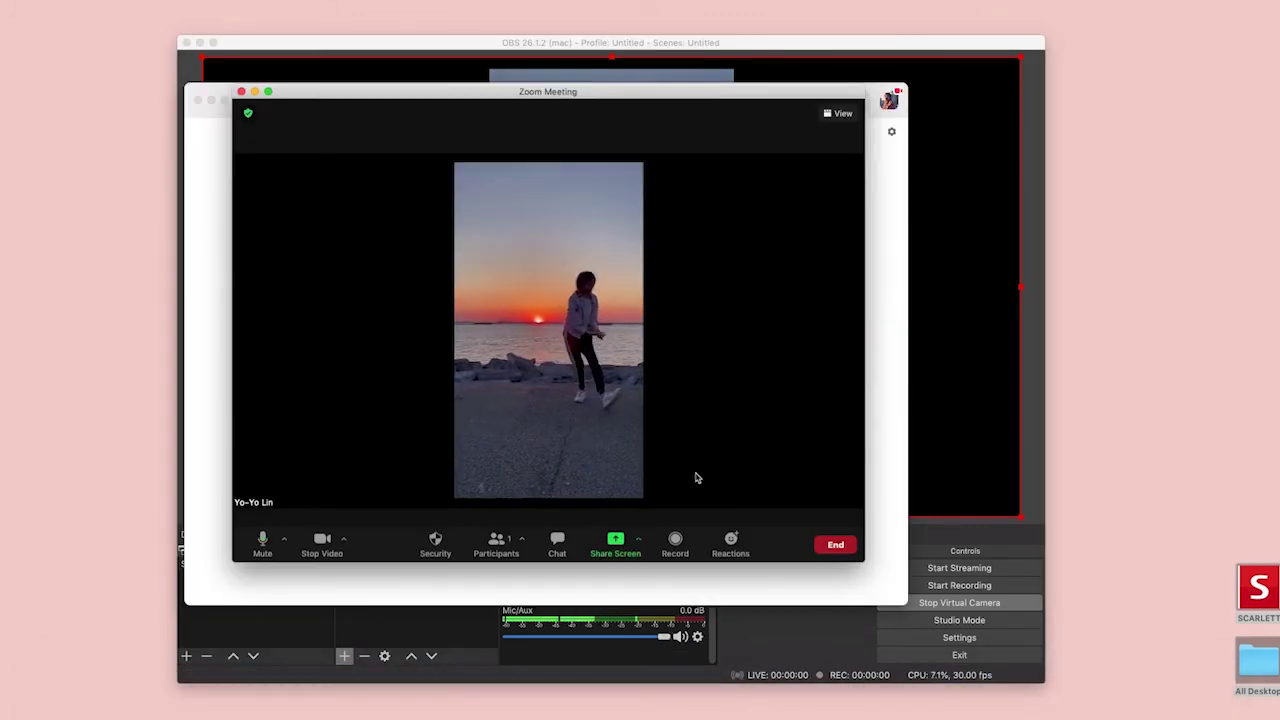